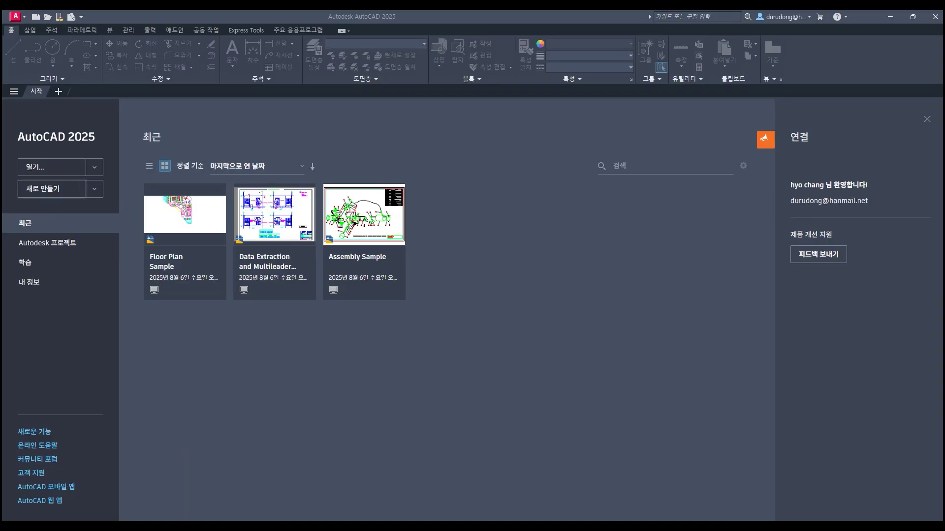
# - Create a new drawing and dock the command line beneath the drawing area, adjusting its height
pyautogui.click(44, 189)
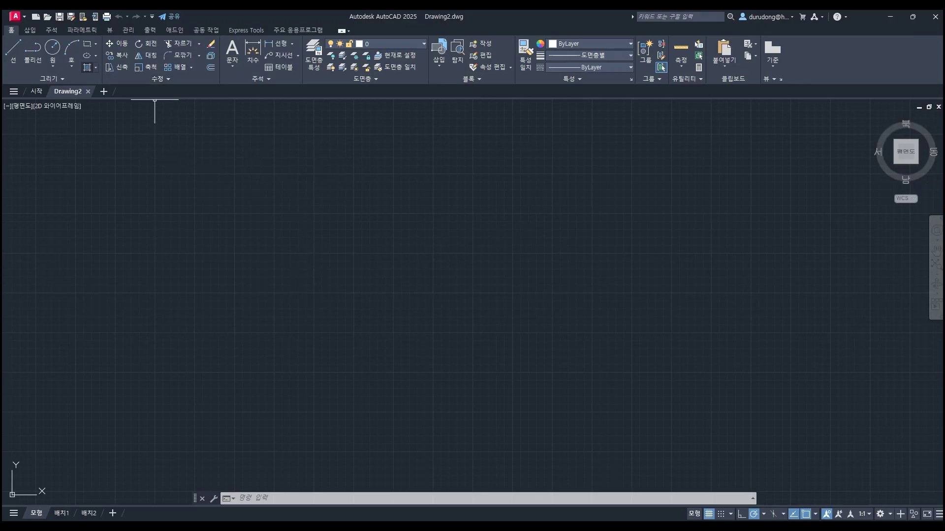
pyautogui.moveTo(839, 111)
pyautogui.mouseDown()
pyautogui.moveTo(928, 168)
pyautogui.moveTo(934, 211)
pyautogui.moveTo(903, 228)
pyautogui.moveTo(905, 162)
pyautogui.mouseUp()
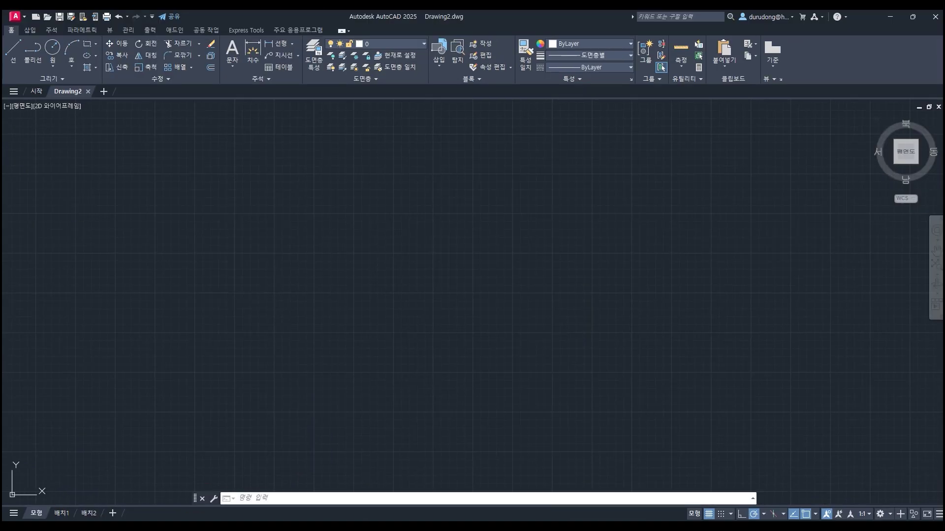
pyautogui.moveTo(195, 498)
pyautogui.mouseDown()
pyautogui.moveTo(195, 447)
pyautogui.moveTo(79, 289)
pyautogui.moveTo(202, 263)
pyautogui.moveTo(200, 312)
pyautogui.moveTo(231, 314)
pyautogui.moveTo(221, 329)
pyautogui.moveTo(208, 499)
pyautogui.mouseUp()
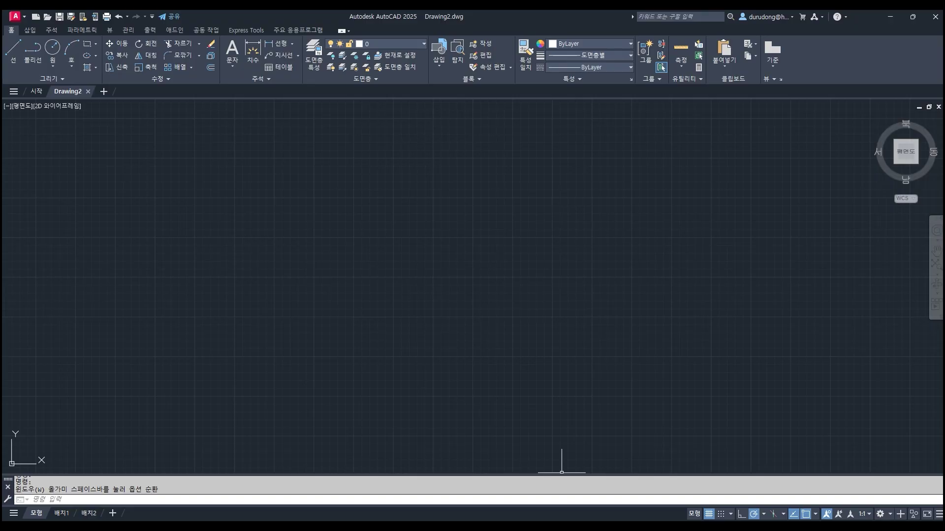
pyautogui.moveTo(562, 474); pyautogui.dragTo(562, 478)
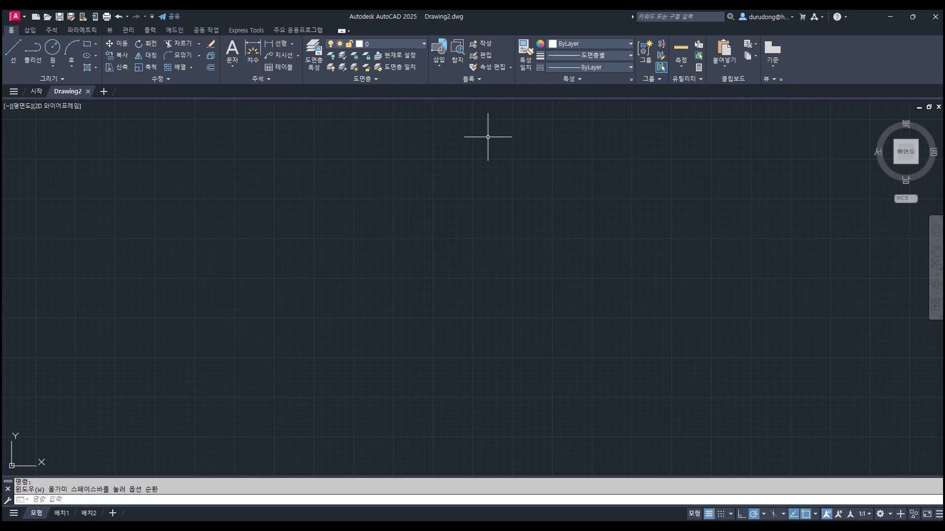
pyautogui.moveTo(744, 137)
pyautogui.mouseDown()
pyautogui.moveTo(326, 380)
pyautogui.moveTo(222, 279)
pyautogui.mouseUp()
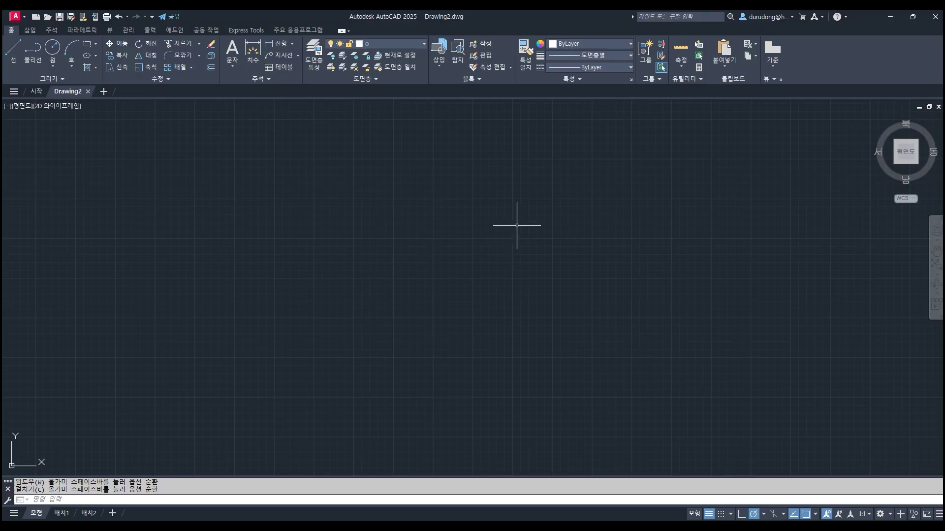
pyautogui.write('OP')
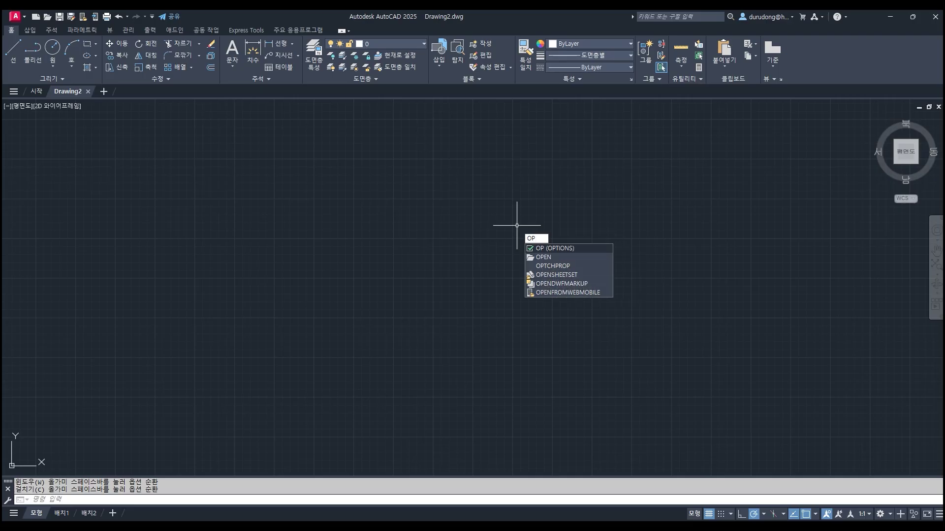
pyautogui.press('Escape')
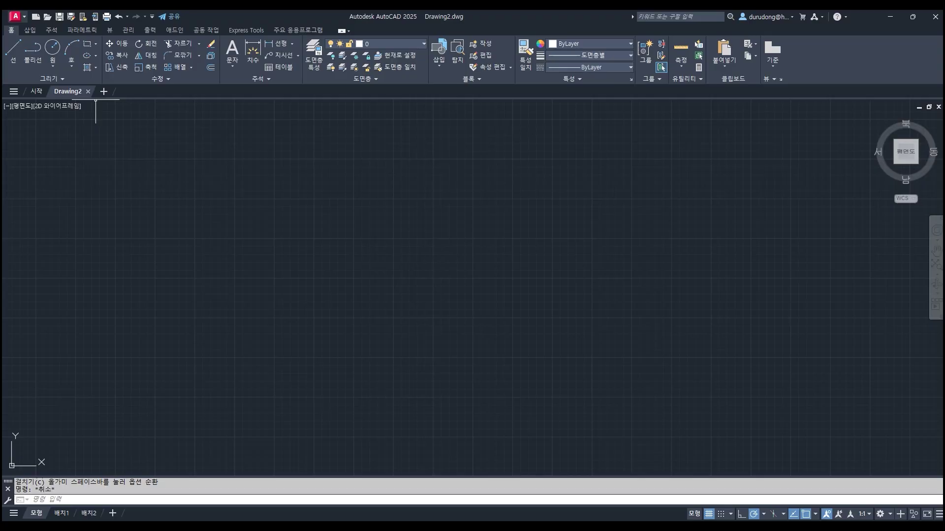
pyautogui.click(16, 16)
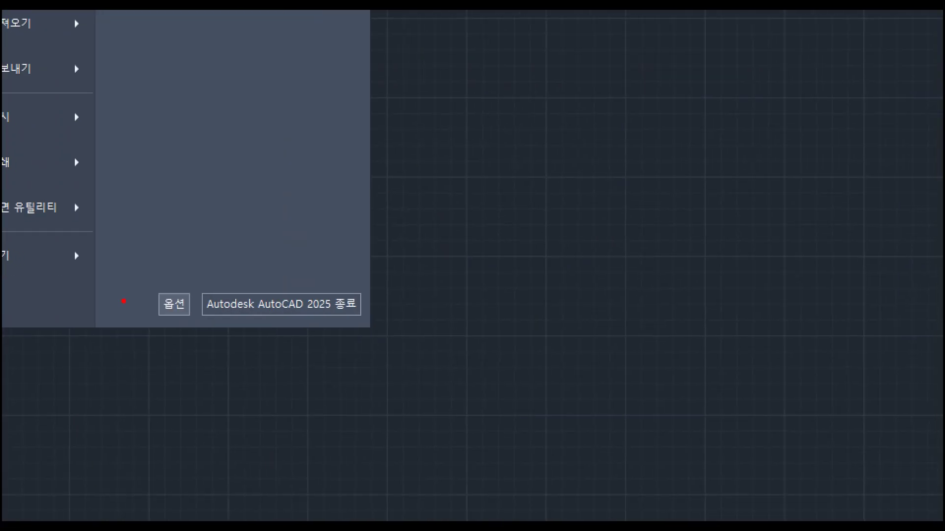
pyautogui.moveTo(136, 281); pyautogui.dragTo(199, 335)
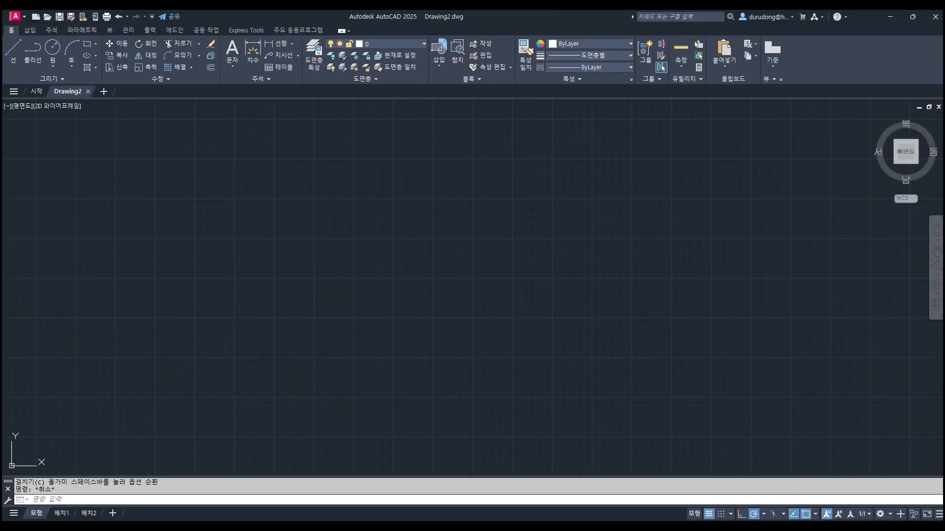
pyautogui.press('Escape')
# - In the Options, change the automatic save file location to the 자동저장폴더 folder on the desktop
pyautogui.write('op')
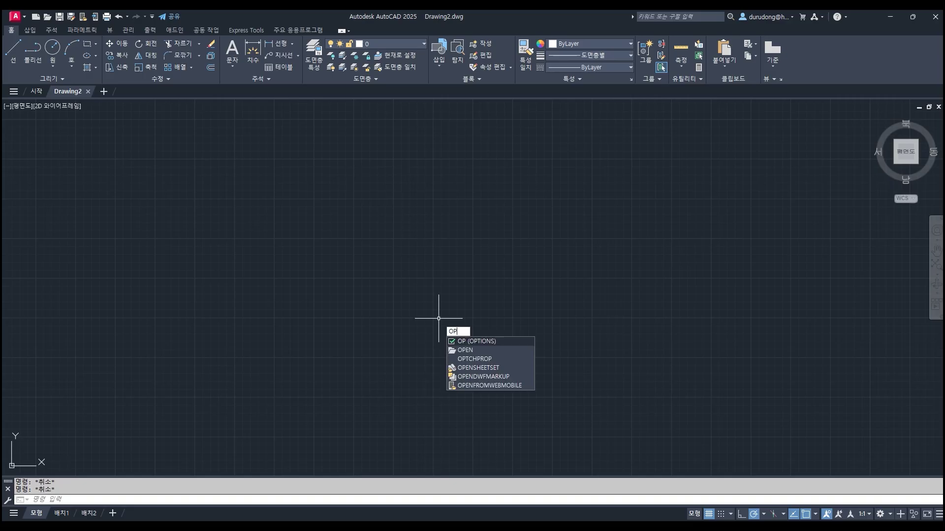
pyautogui.press('Return')
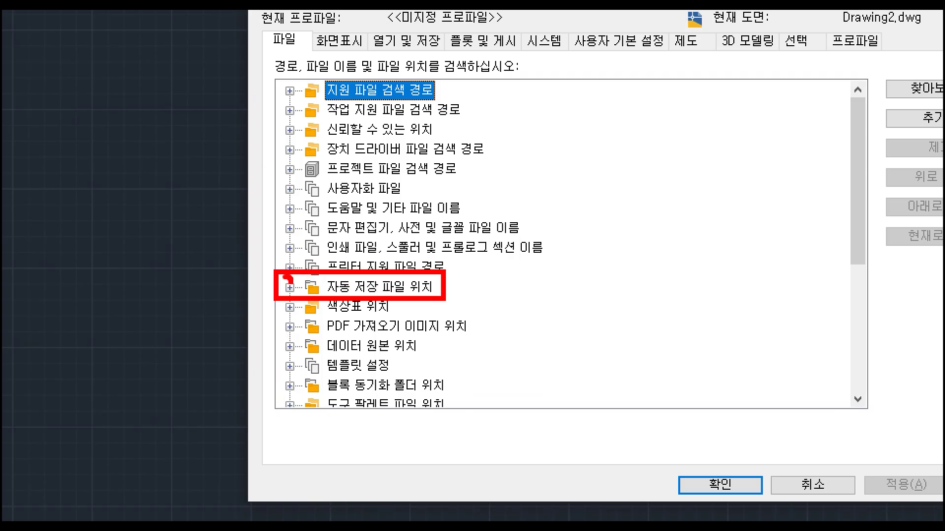
pyautogui.moveTo(293, 283); pyautogui.dragTo(321, 269)
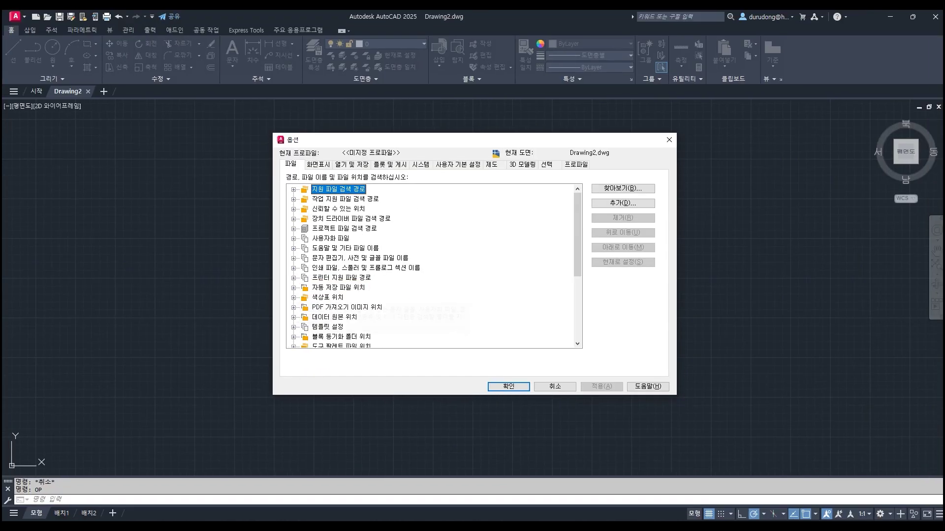
pyautogui.doubleClick(381, 287)
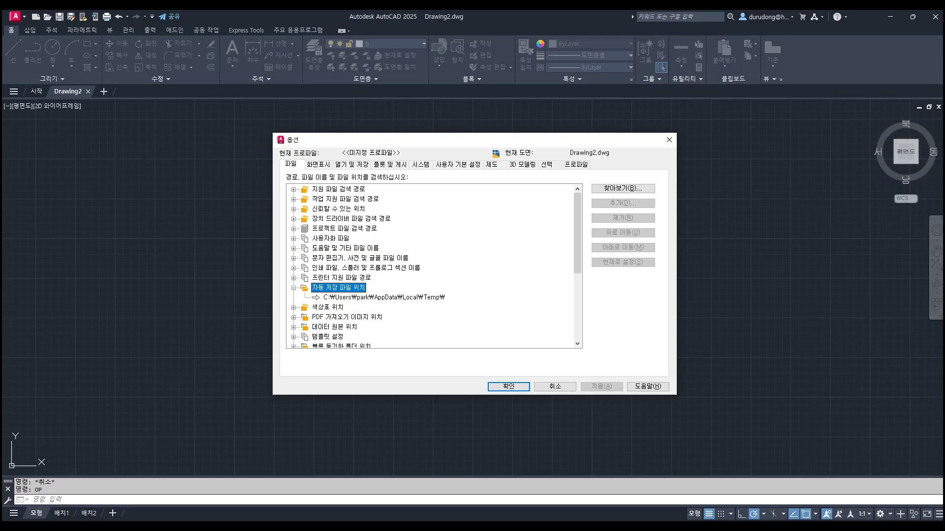
pyautogui.click(383, 298)
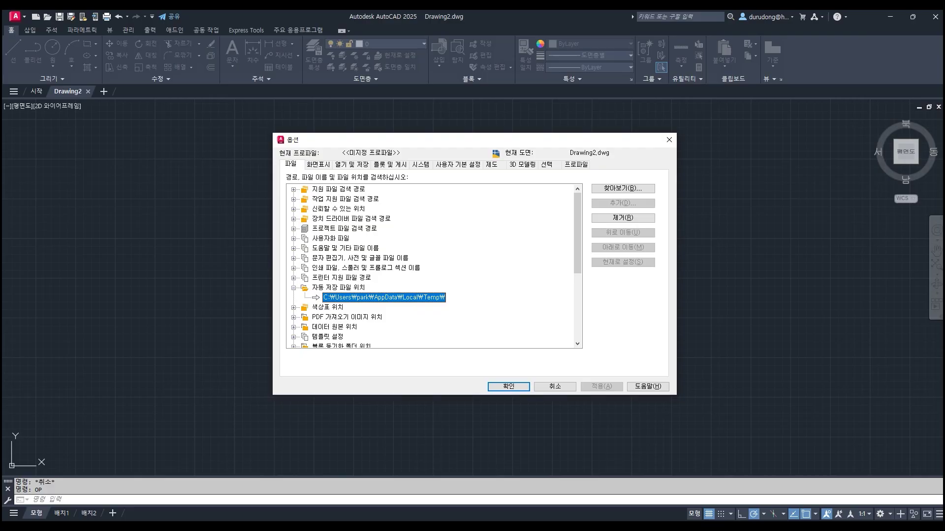
pyautogui.doubleClick(418, 299)
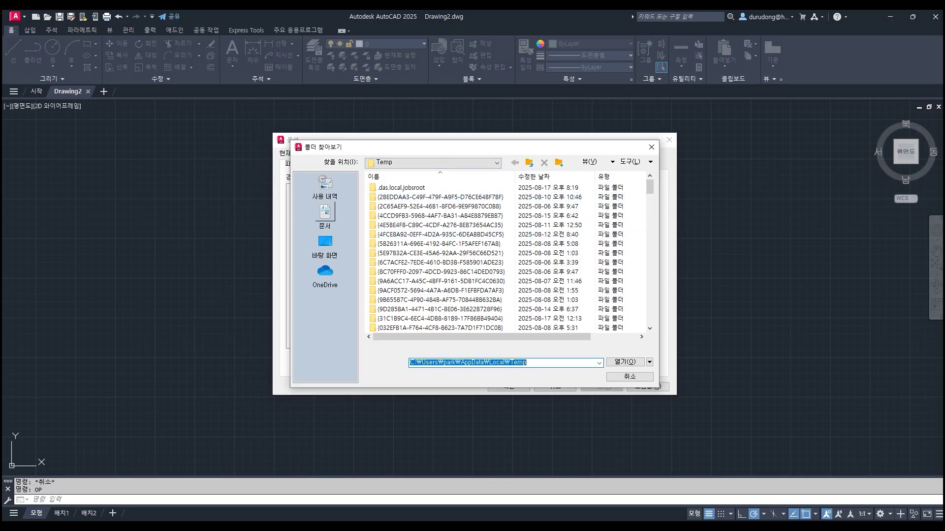
pyautogui.click(324, 242)
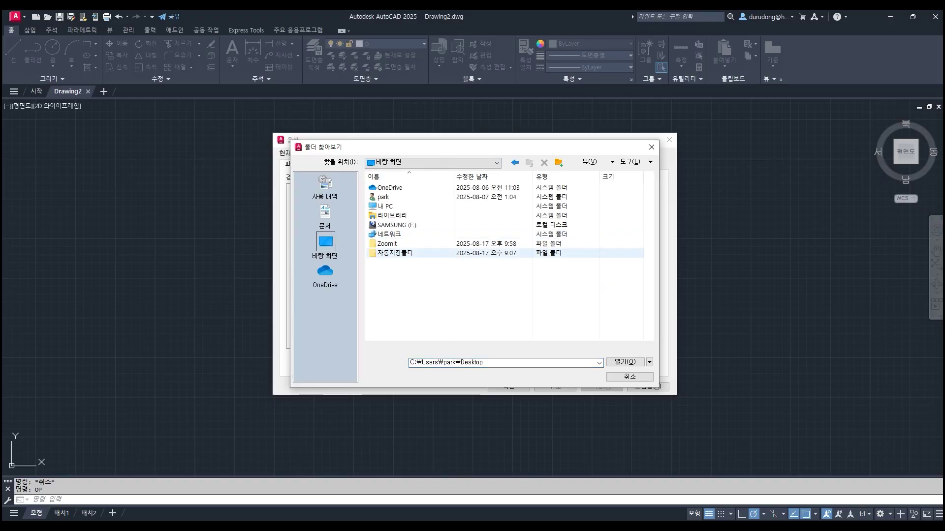
pyautogui.click(403, 253)
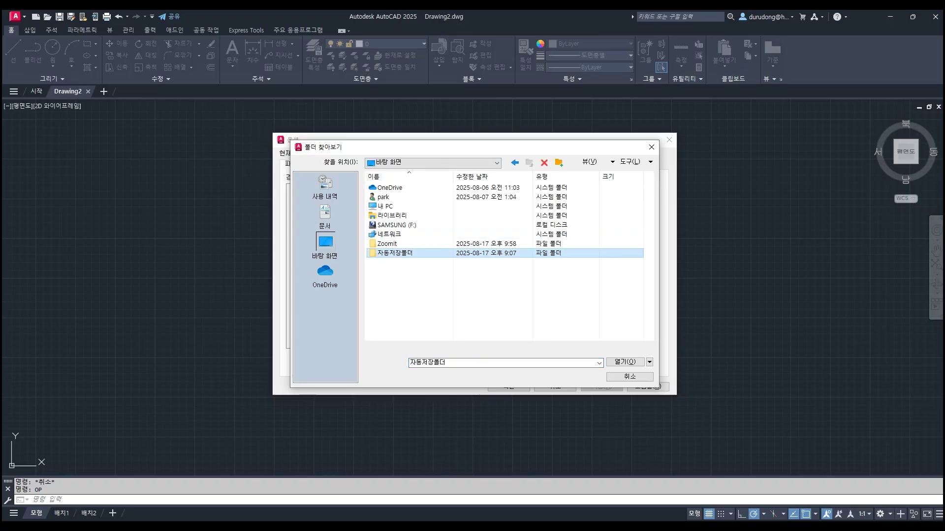
pyautogui.click(625, 362)
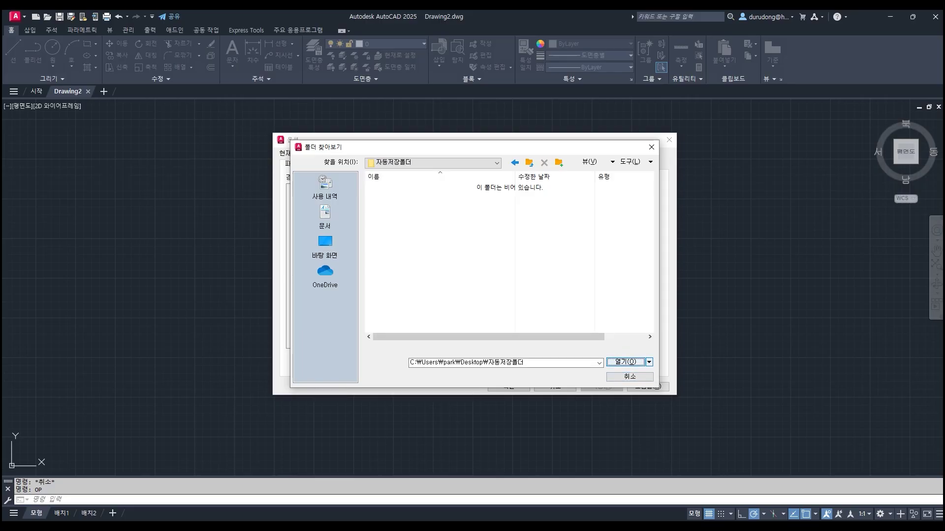
pyautogui.press('Return')
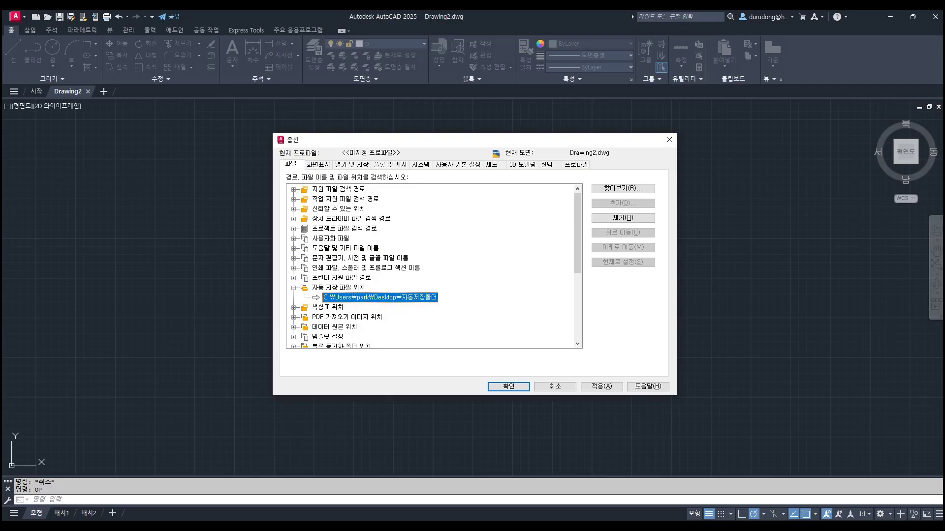
pyautogui.press('Left')
pyautogui.press('Left')
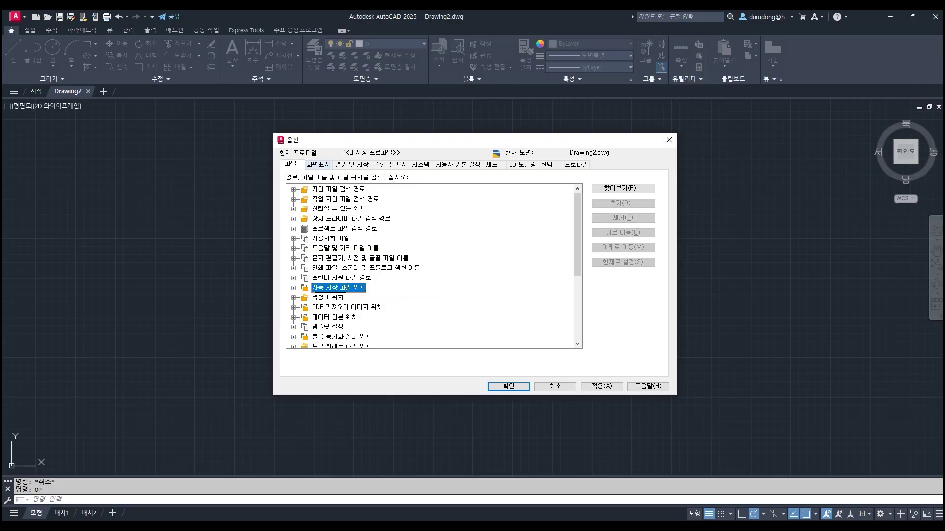
# - Examine the display options and the colour choices for the 2D model space's uniform background
pyautogui.click(318, 165)
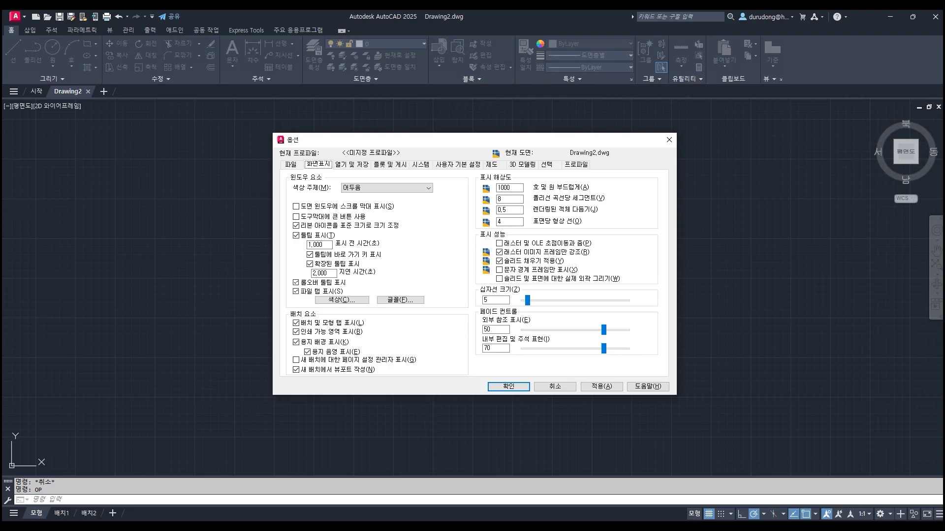
pyautogui.hotkey('ctrl', 'shift', 'Tab')
pyautogui.hotkey('ctrl', 'Tab')
pyautogui.hotkey('ctrl', 'Tab')
pyautogui.hotkey('ctrl', 'shift', 'Tab')
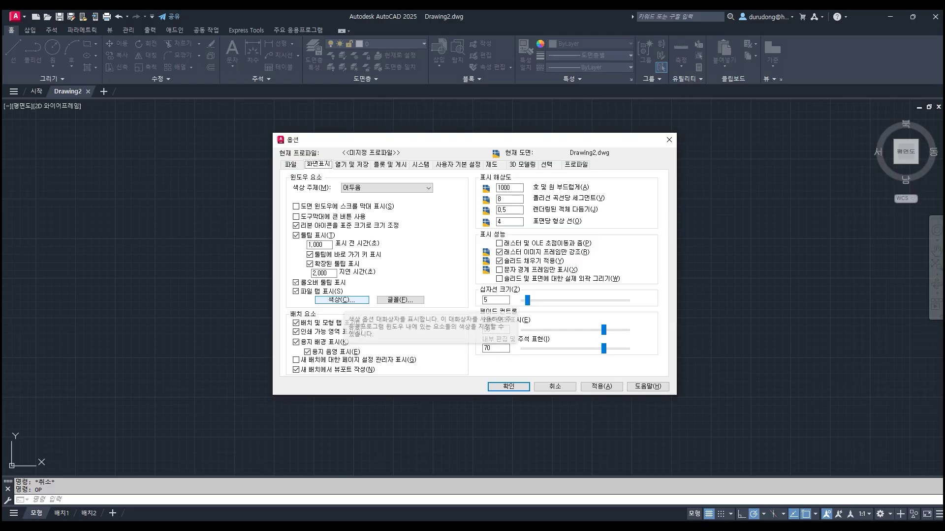
pyautogui.click(342, 299)
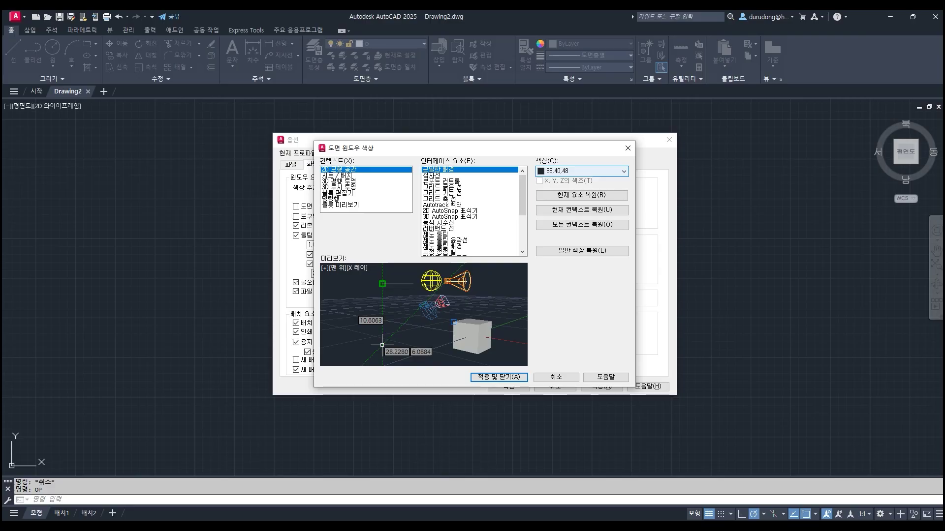
pyautogui.click(590, 171)
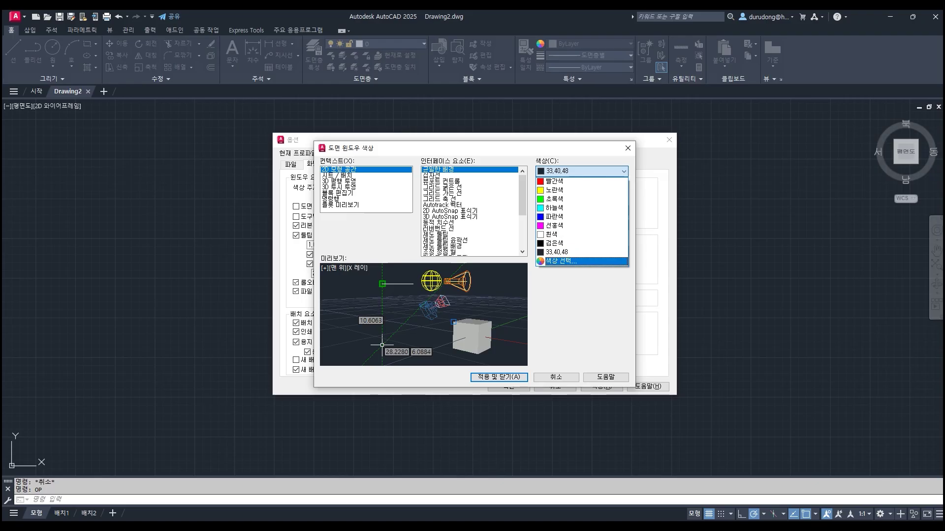
pyautogui.click(499, 378)
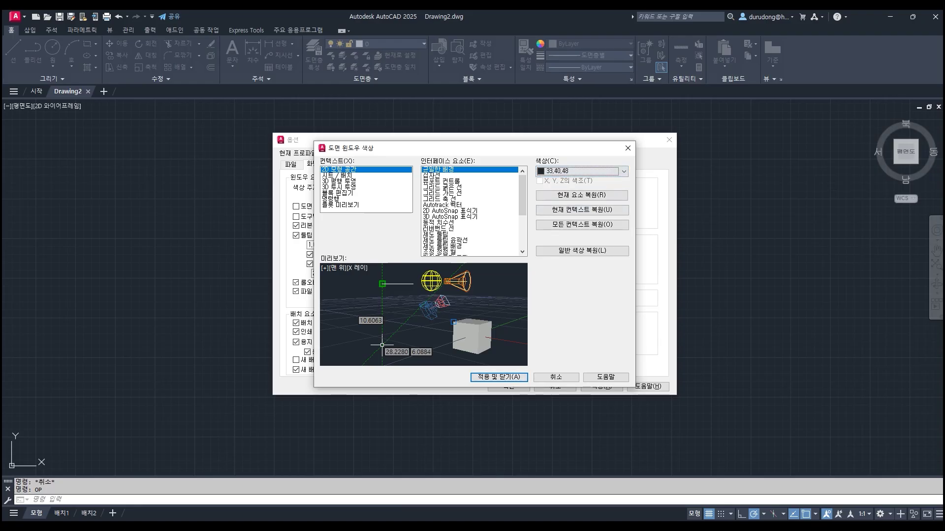
pyautogui.press('Return')
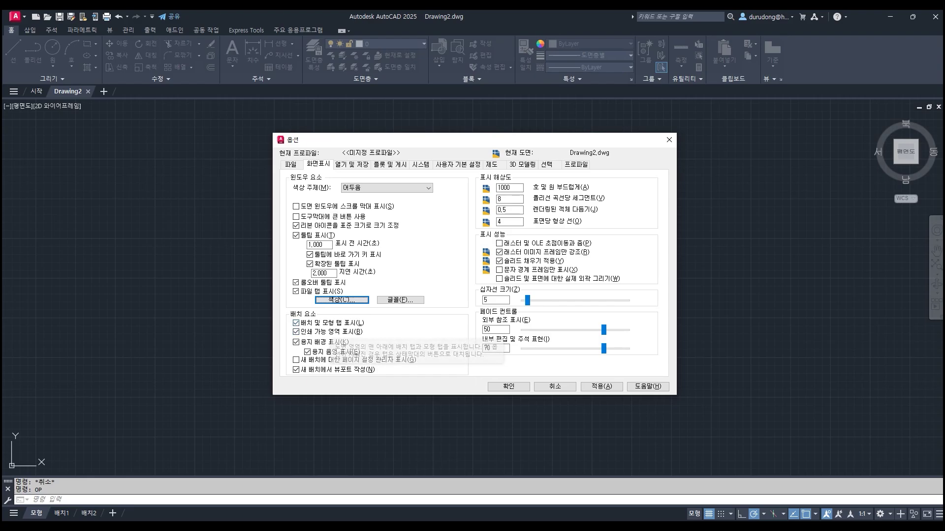
# - Turn off the display of the layout and model tabs and apply the change
pyautogui.click(296, 322)
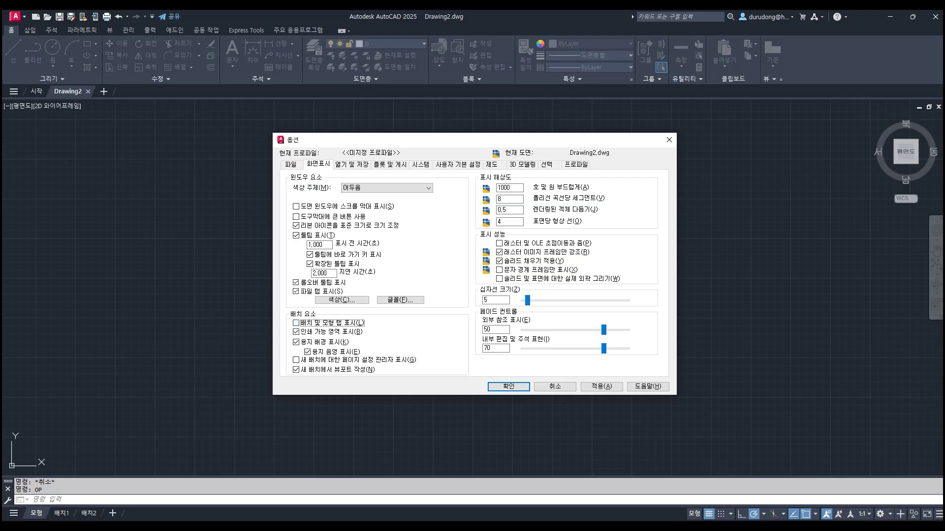
pyautogui.hotkey('alt', 'a')
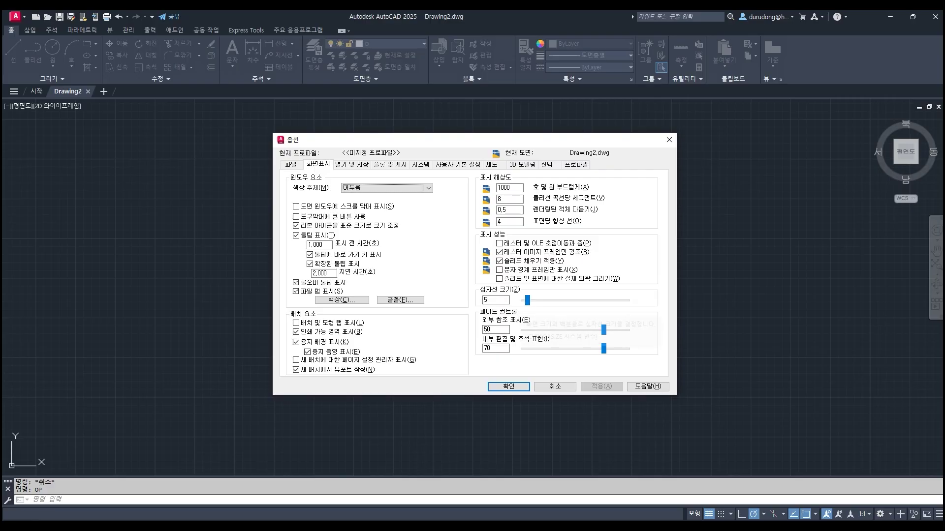
# - Try the largest crosshair size, reduce it to 50, and confirm the options
pyautogui.moveTo(527, 300); pyautogui.dragTo(627, 300)
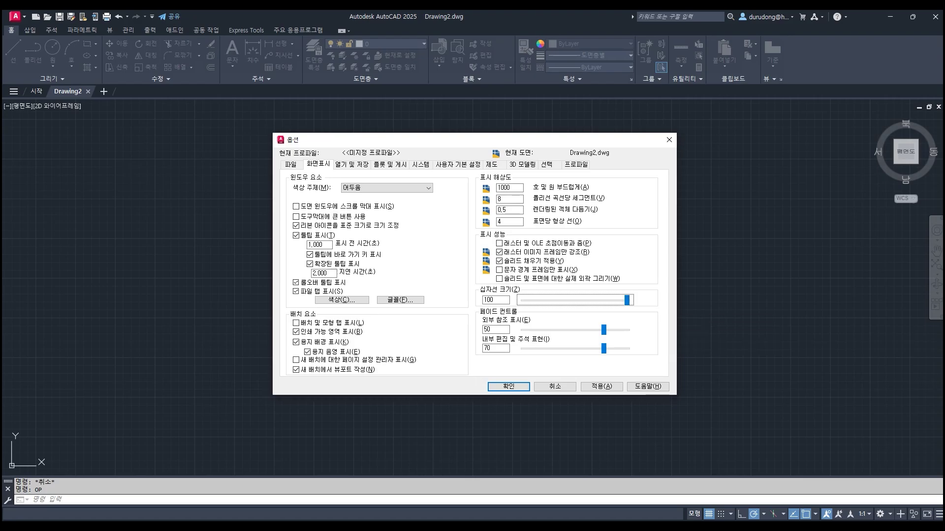
pyautogui.moveTo(627, 300)
pyautogui.mouseDown()
pyautogui.moveTo(566, 301)
pyautogui.moveTo(627, 300)
pyautogui.mouseUp()
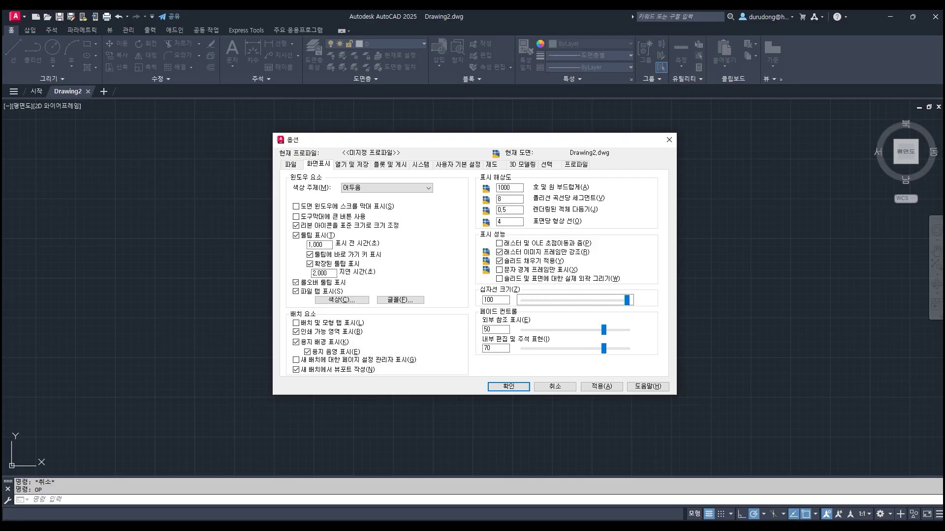
pyautogui.hotkey('shift', 'Tab')
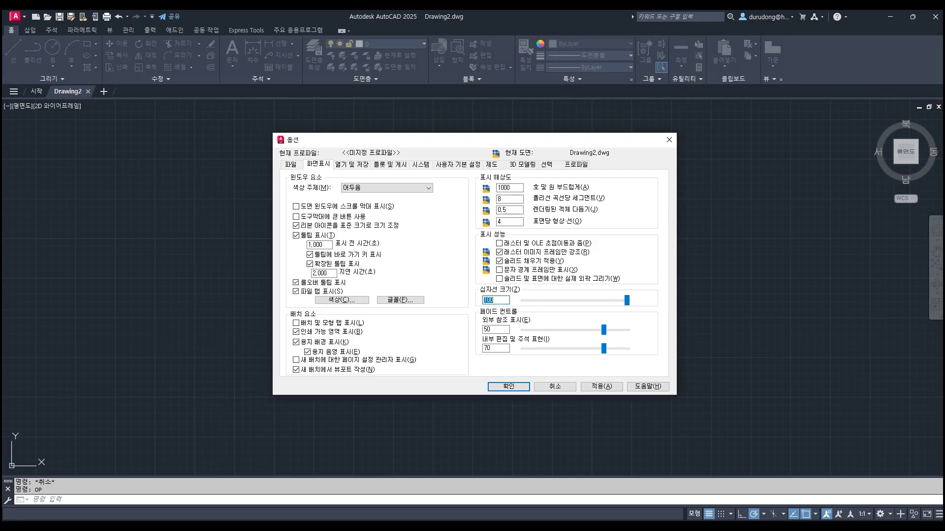
pyautogui.write('50')
pyautogui.press('Return')
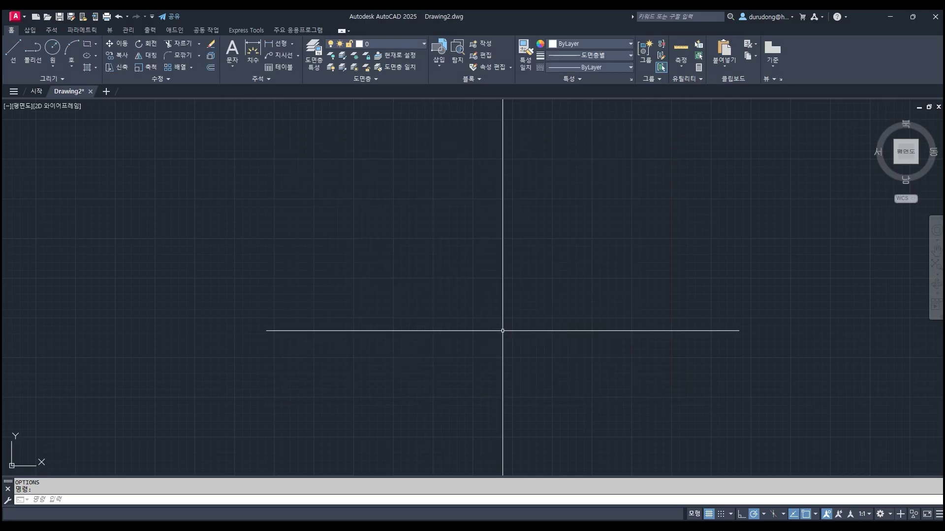
# - Reopen the Options and set the crosshair size to 100
pyautogui.write('op')
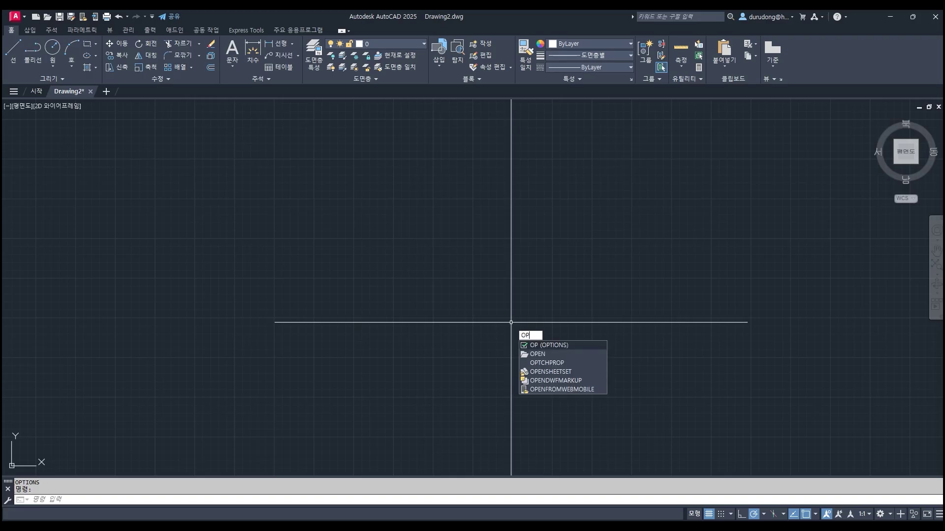
pyautogui.press('Return')
pyautogui.doubleClick(487, 300)
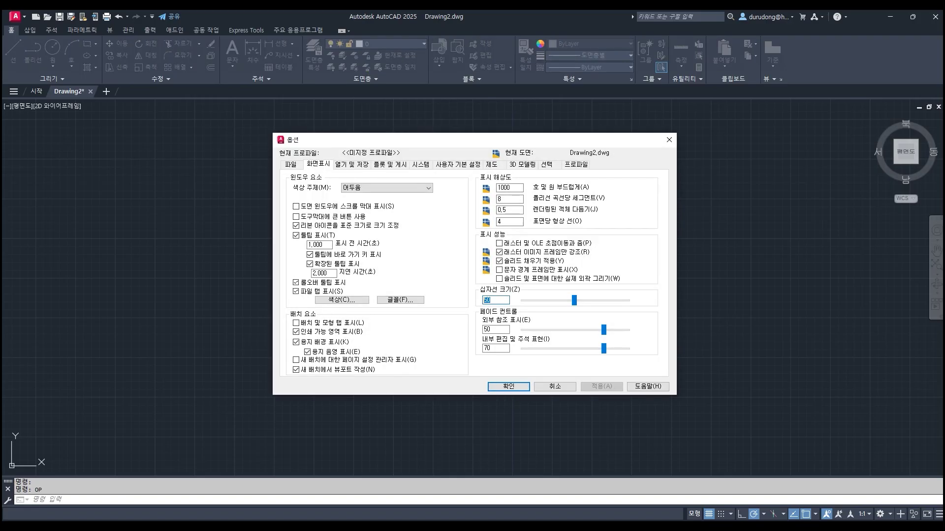
pyautogui.write('100')
pyautogui.moveTo(574, 300); pyautogui.dragTo(606, 300)
pyautogui.doubleClick(487, 300)
pyautogui.write('100')
# - Review the file formats available for saving drawings and try AutoCAD 2007/LT2007 Drawing (*.dwg) as the default
pyautogui.click(352, 164)
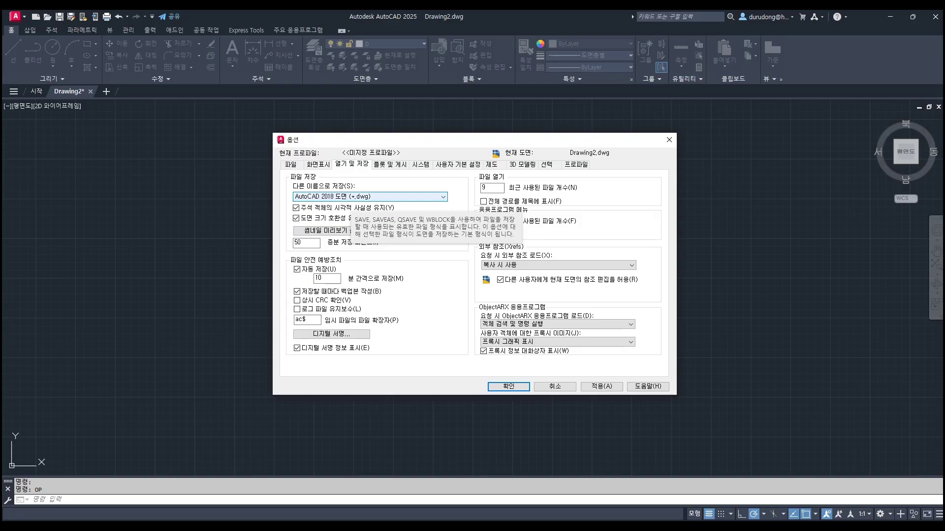
pyautogui.click(369, 196)
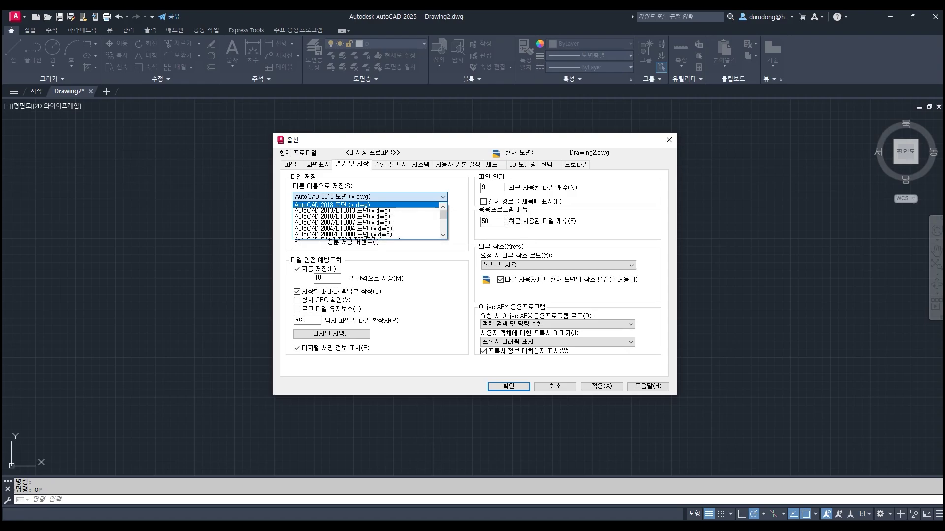
pyautogui.scroll(-1, 367, 222)
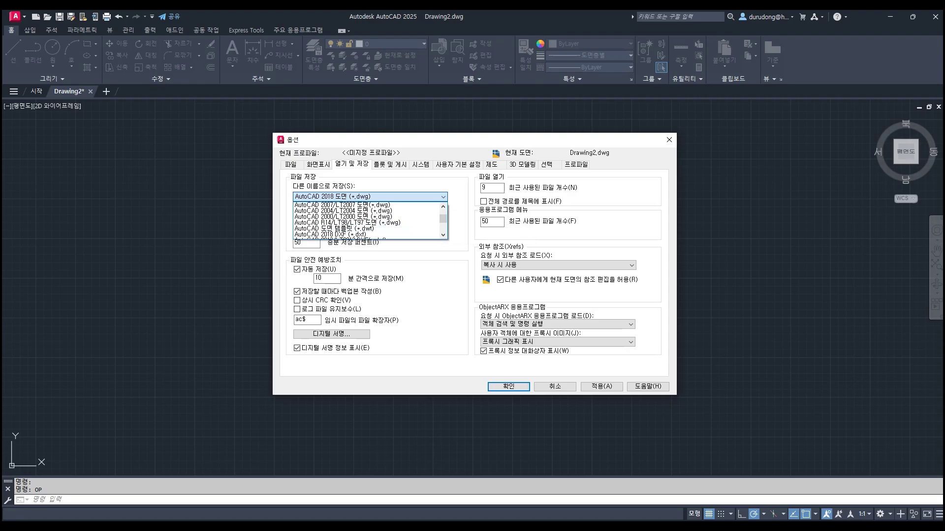
pyautogui.scroll(-2, 370, 222)
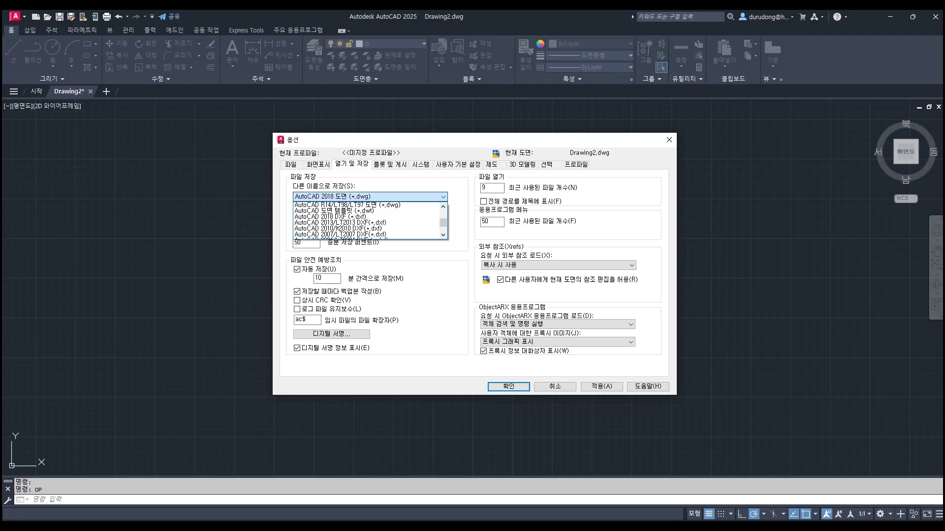
pyautogui.scroll(3, 367, 221)
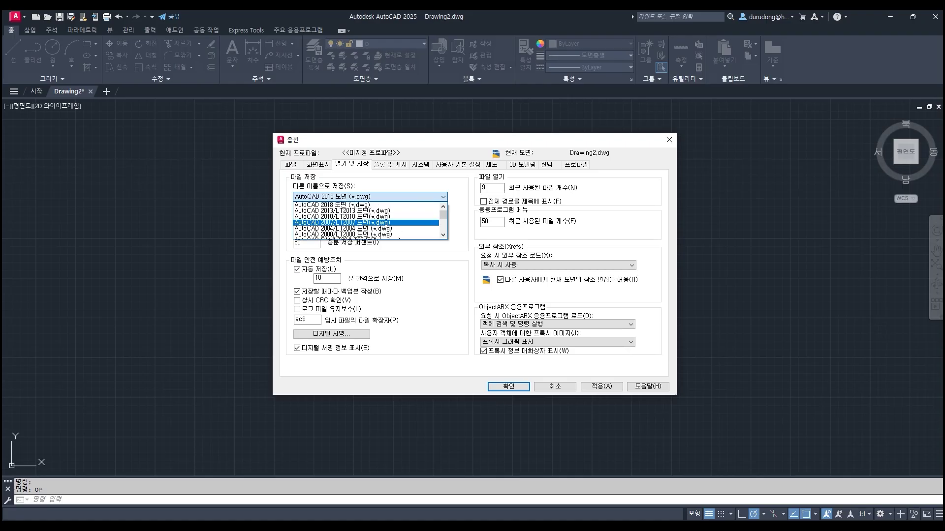
pyautogui.click(367, 222)
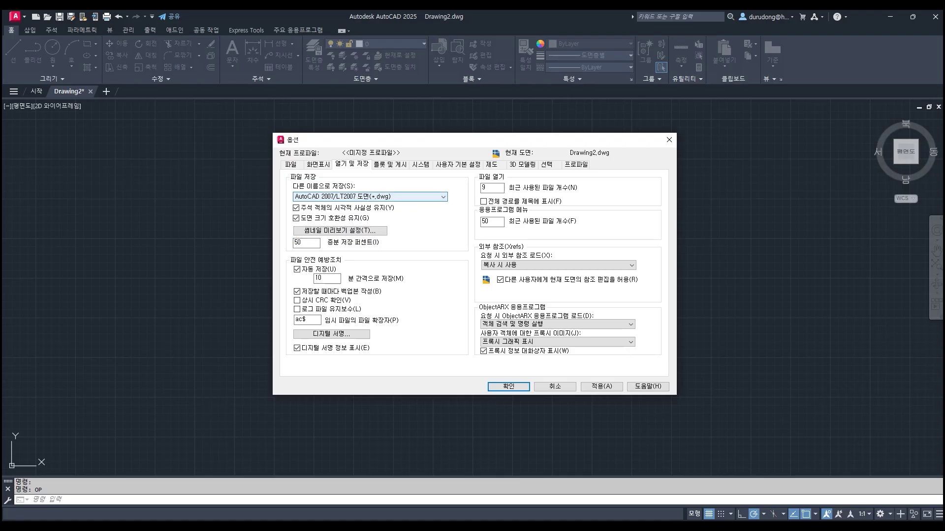
# - Review the save formats again and set the default save format to AutoCAD 2018 Drawing (*.dwg)
pyautogui.click(349, 198)
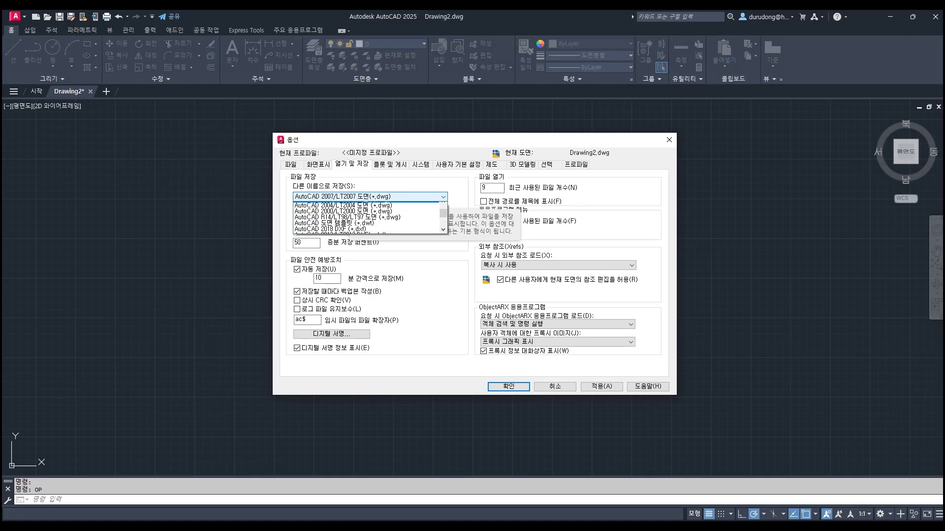
pyautogui.scroll(1, 366, 216)
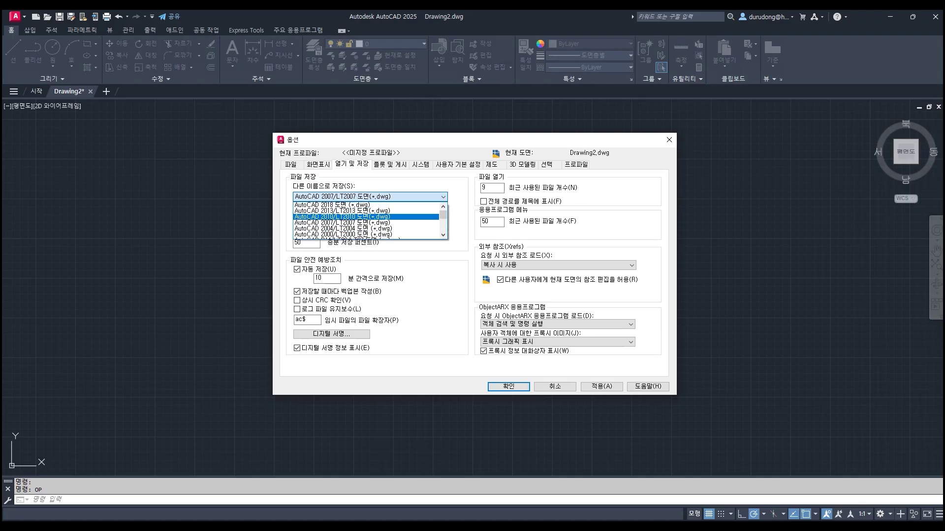
pyautogui.scroll(-3, 366, 219)
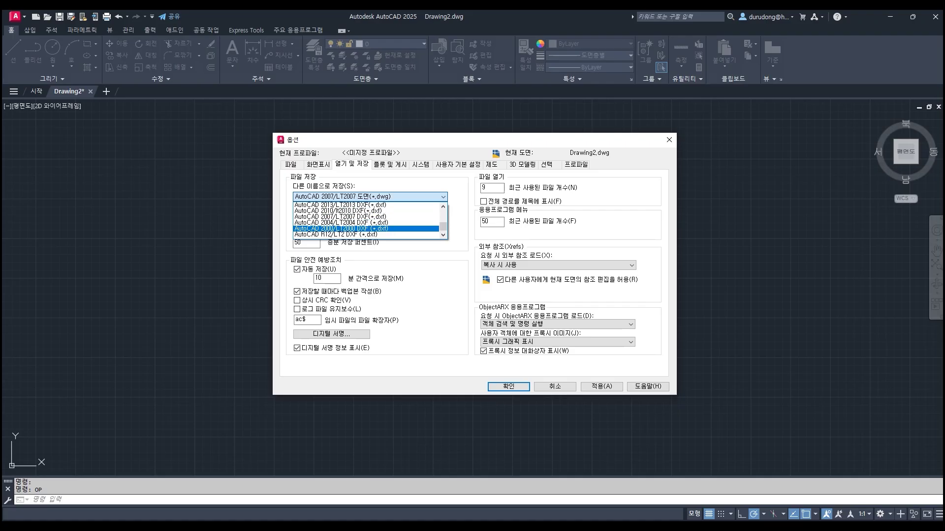
pyautogui.scroll(3, 367, 219)
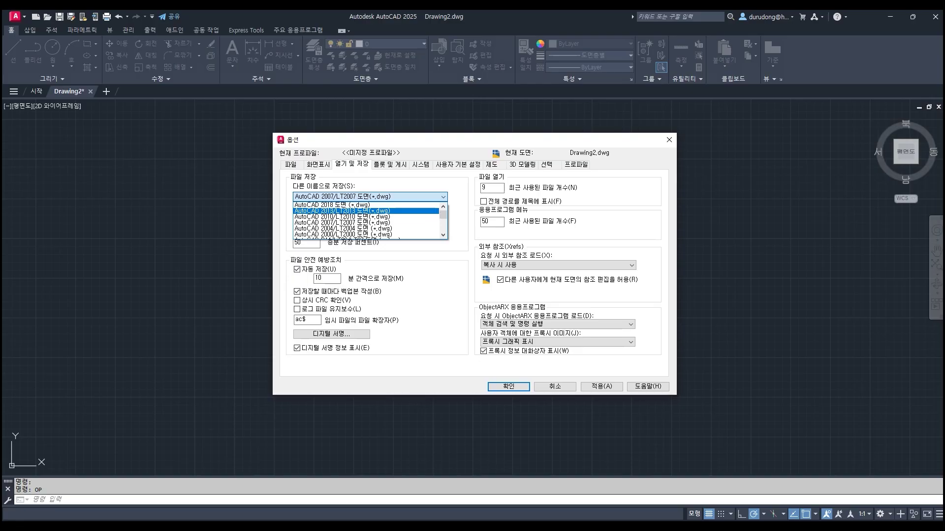
pyautogui.click(344, 205)
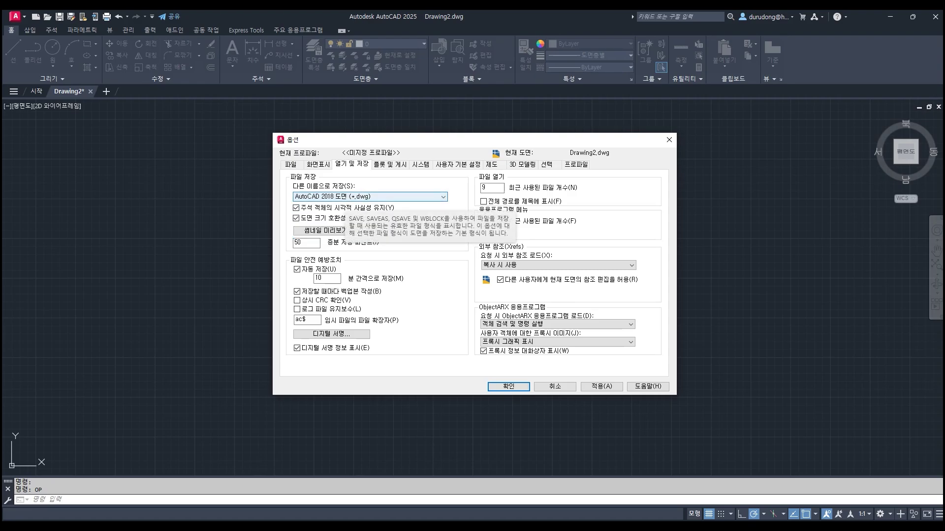
pyautogui.click(347, 198)
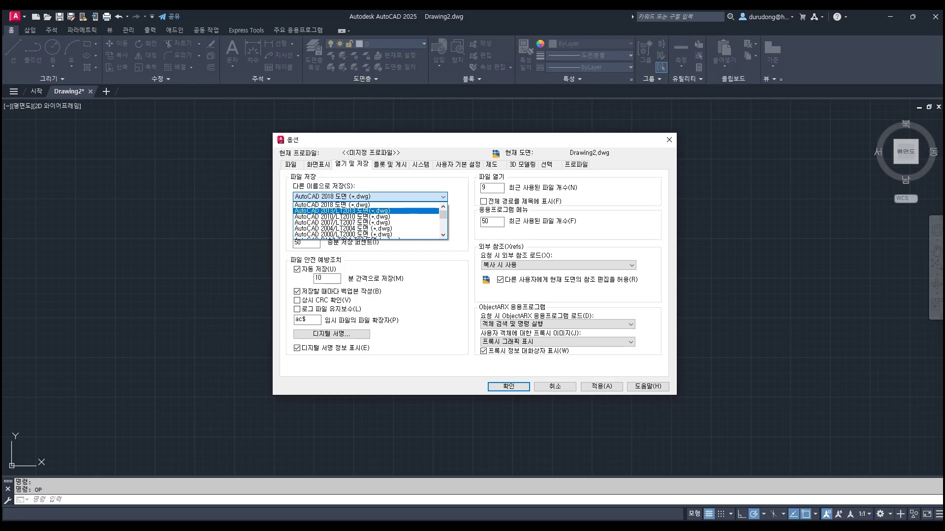
pyautogui.click(339, 205)
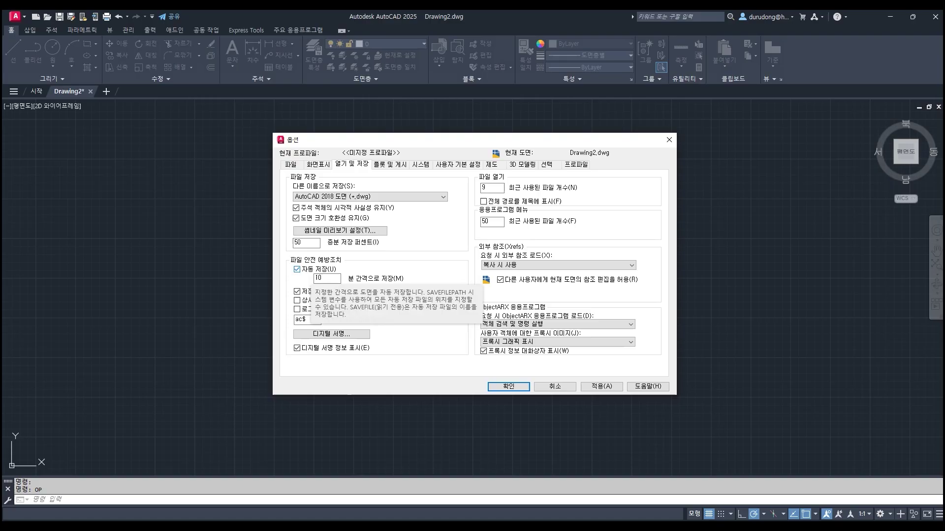
# - Set the automatic save interval to 5 minutes, toggle the automatic save option, and apply the changes
pyautogui.click(323, 279)
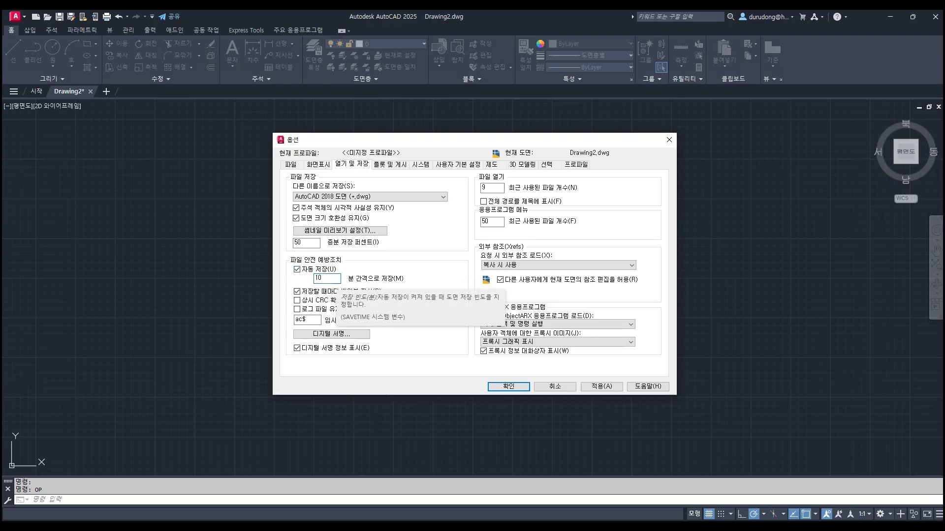
pyautogui.doubleClick(327, 279)
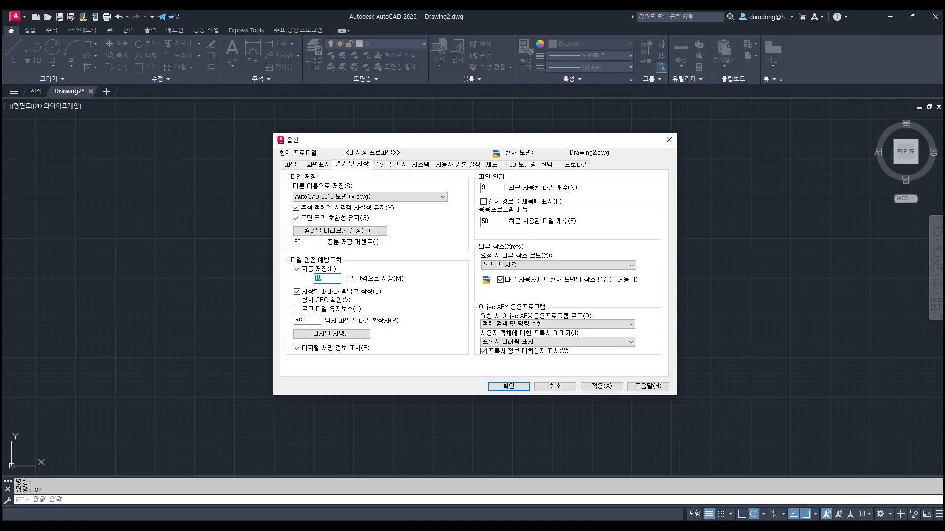
pyautogui.write('5')
pyautogui.click(296, 269)
pyautogui.click(601, 387)
# - Examine the plot and publish options, the system options, and the graphics performance settings for hardware acceleration and 2D/3D display
pyautogui.click(382, 164)
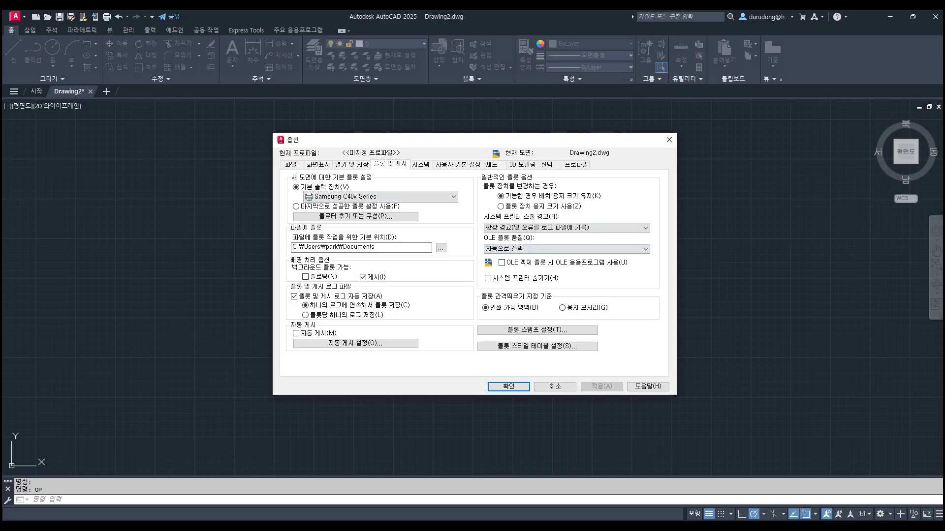
pyautogui.click(420, 165)
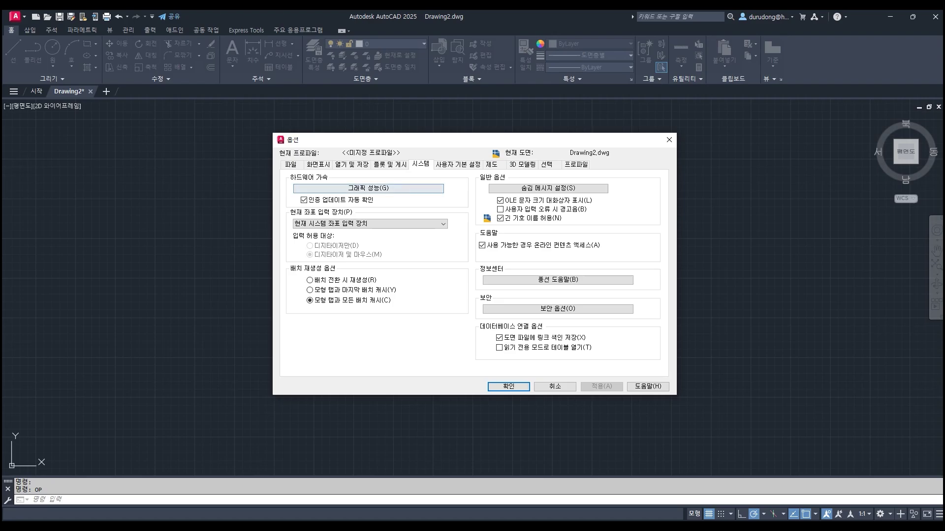
pyautogui.click(368, 189)
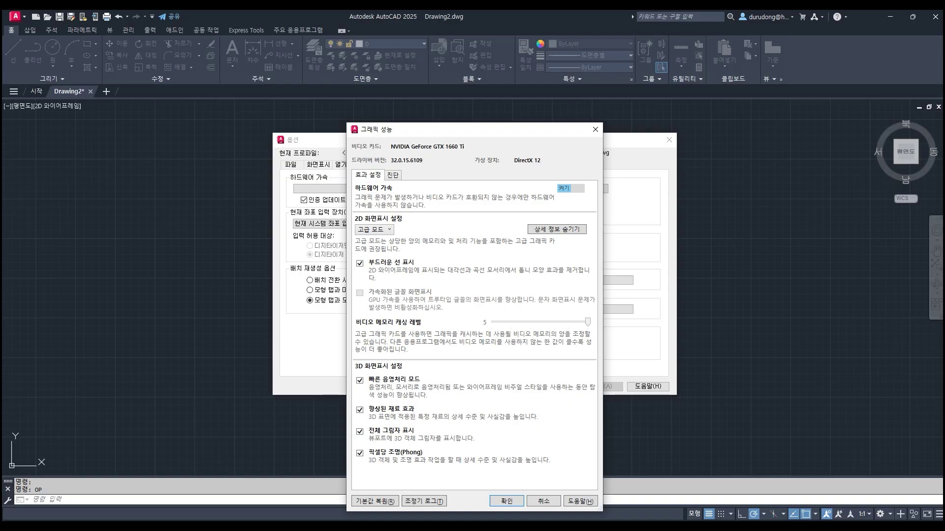
pyautogui.click(595, 129)
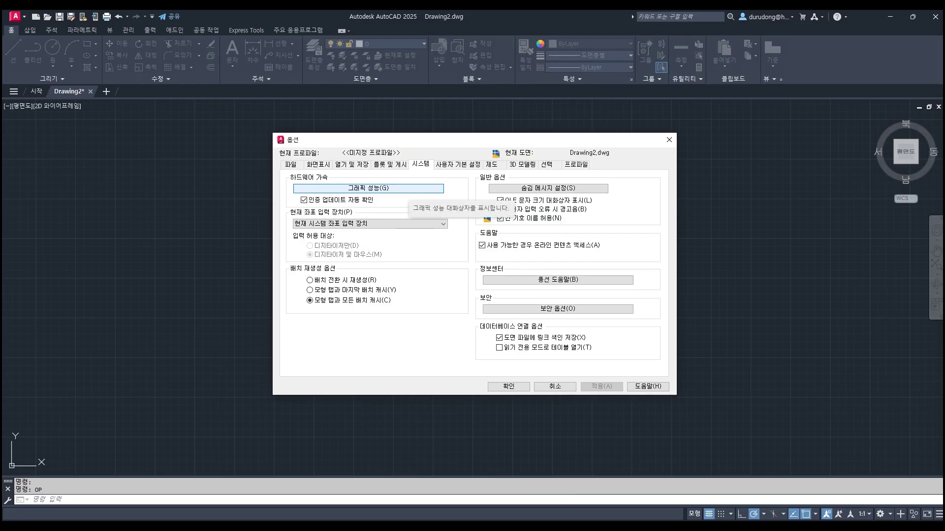
pyautogui.click(408, 189)
pyautogui.click(595, 129)
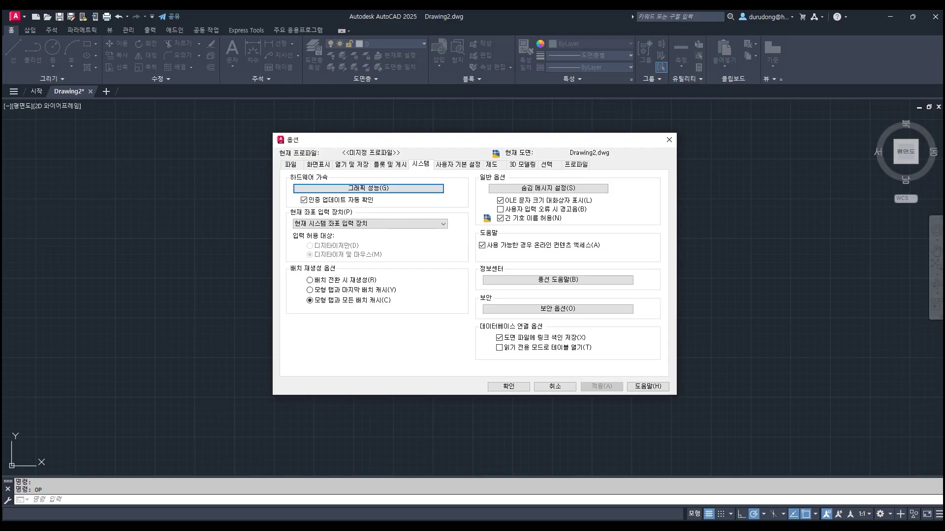
# - Review the right-click customization and the insertion scale's source content units in the user preferences
pyautogui.click(456, 164)
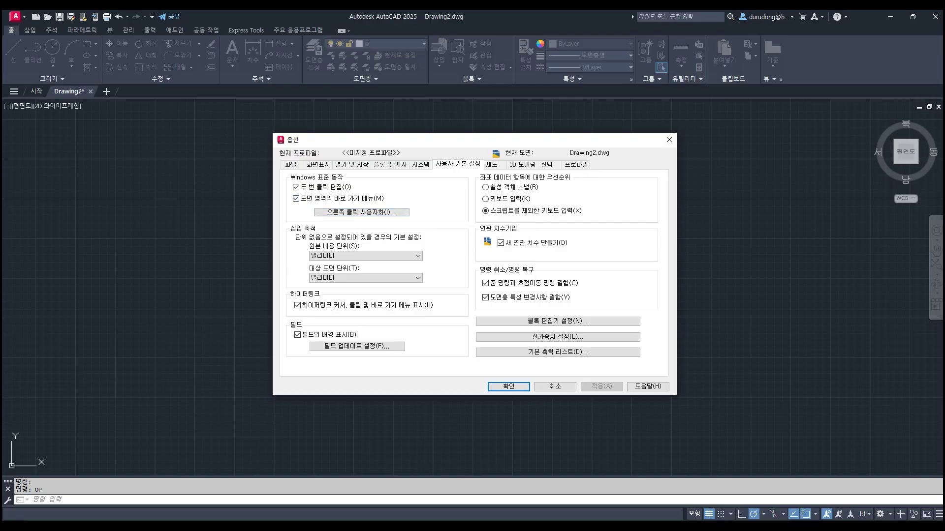
pyautogui.click(362, 212)
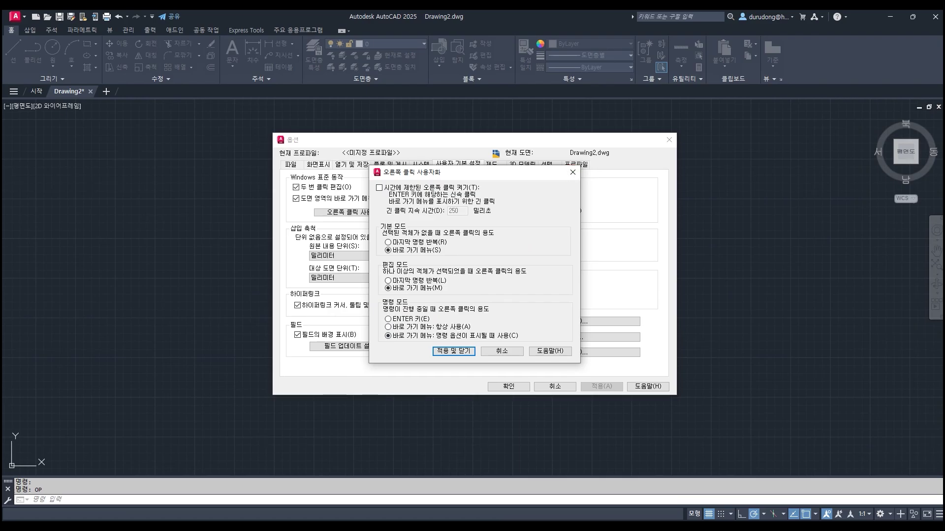
pyautogui.press('Return')
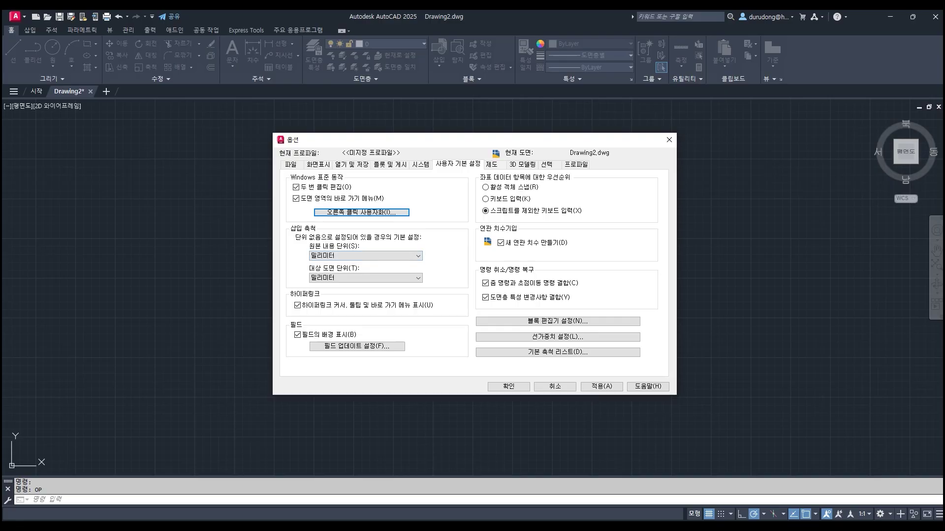
pyautogui.hotkey('alt', 's')
pyautogui.hotkey('alt', 'Down')
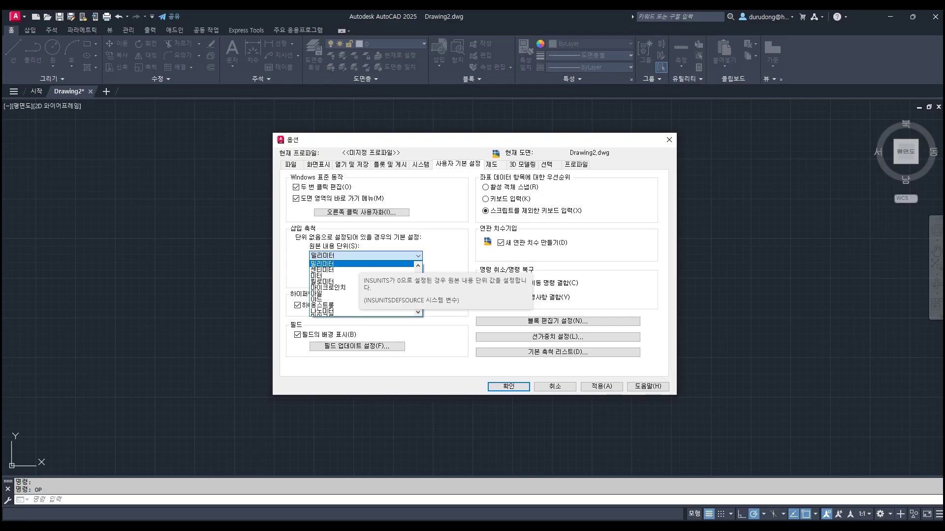
pyautogui.press('Escape')
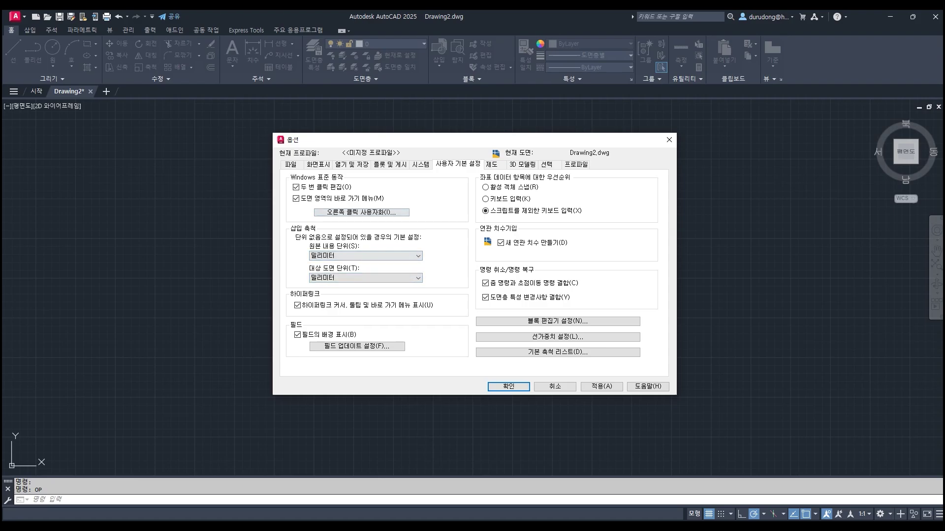
# - Enlarge the AutoSnap marker and the aperture size to about the middle of their ranges, and apply the changes
pyautogui.click(491, 164)
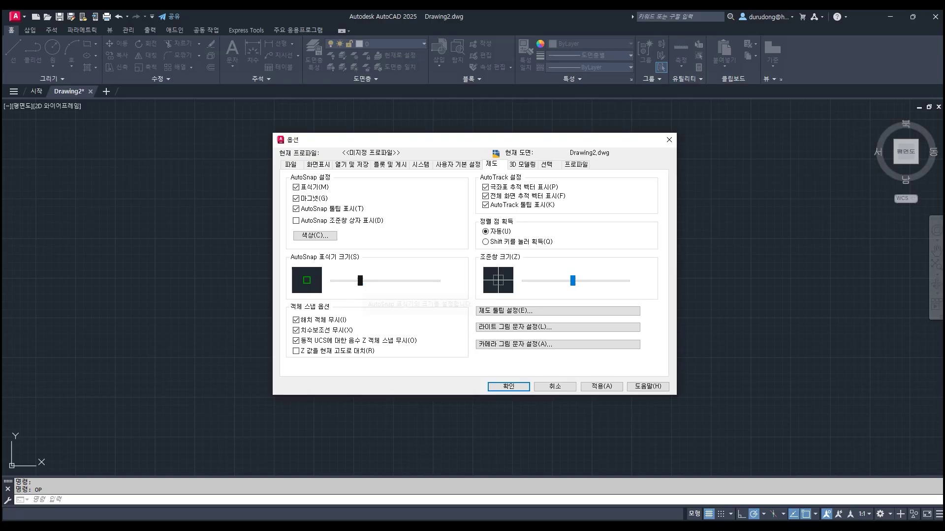
pyautogui.moveTo(359, 281); pyautogui.dragTo(382, 280)
pyautogui.moveTo(573, 280)
pyautogui.mouseDown()
pyautogui.moveTo(599, 280)
pyautogui.moveTo(578, 281)
pyautogui.mouseUp()
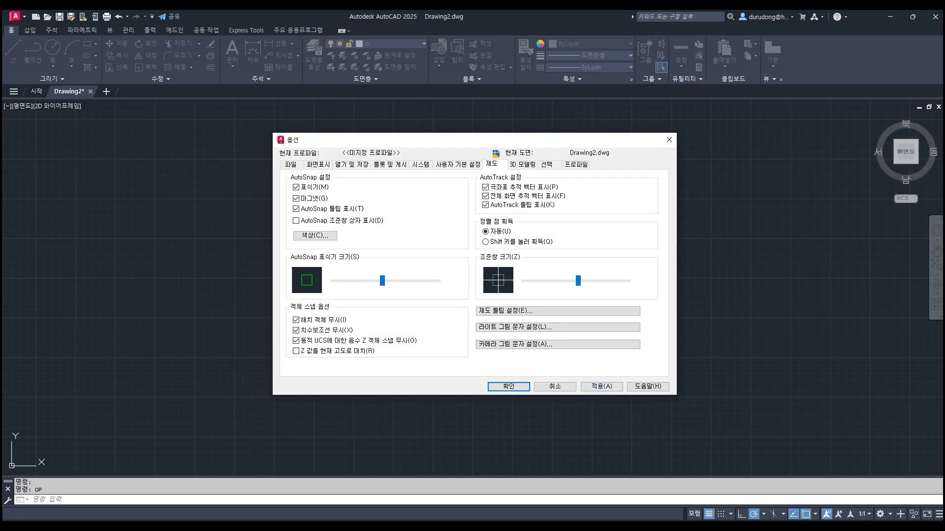
pyautogui.click(601, 387)
# - Turn off the ViewCube display for the 2D wireframe visual style and all other visual styles, and apply the changes
pyautogui.hotkey('ctrl', 'Tab')
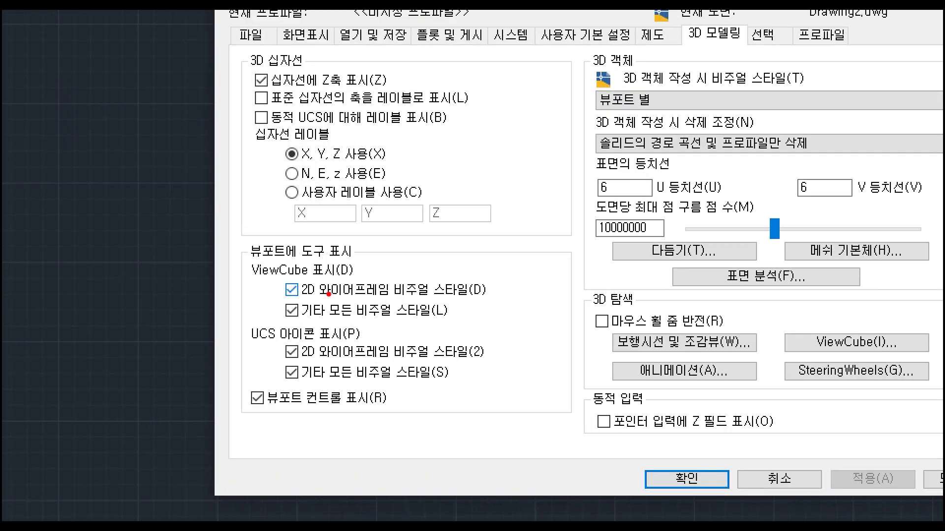
pyautogui.keyDown('ctrl'); pyautogui.moveTo(241, 261); pyautogui.dragTo(493, 322); pyautogui.keyUp('ctrl')
pyautogui.moveTo(281, 282)
pyautogui.mouseDown()
pyautogui.moveTo(299, 284)
pyautogui.moveTo(293, 312)
pyautogui.moveTo(313, 291)
pyautogui.mouseUp()
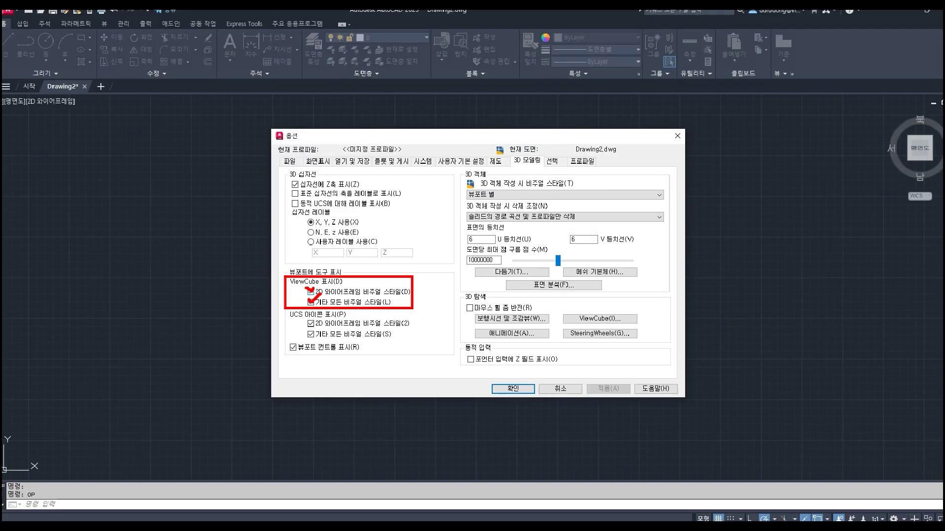
pyautogui.click(311, 292)
pyautogui.click(311, 303)
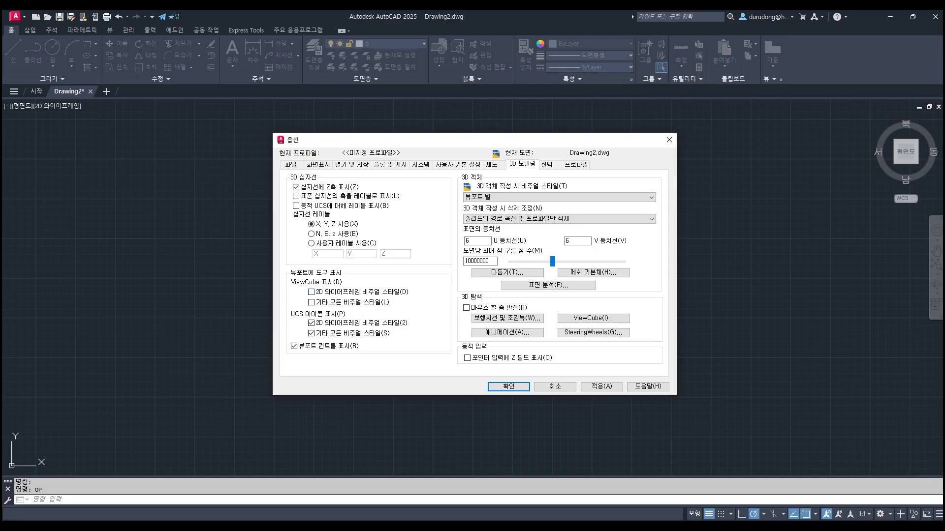
pyautogui.click(601, 387)
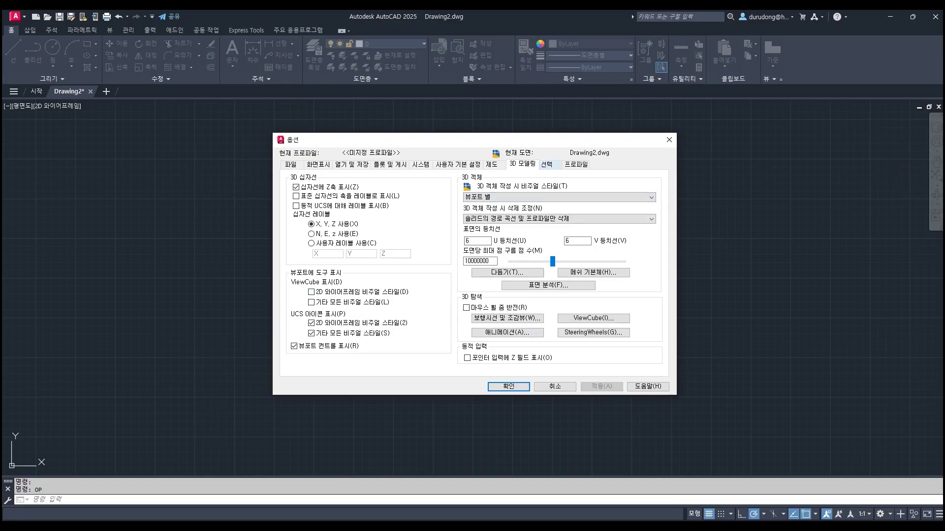
# - Enlarge the pickbox and grip sizes to about the middle of their ranges, and turn off using Shift to add to the selection
pyautogui.click(546, 165)
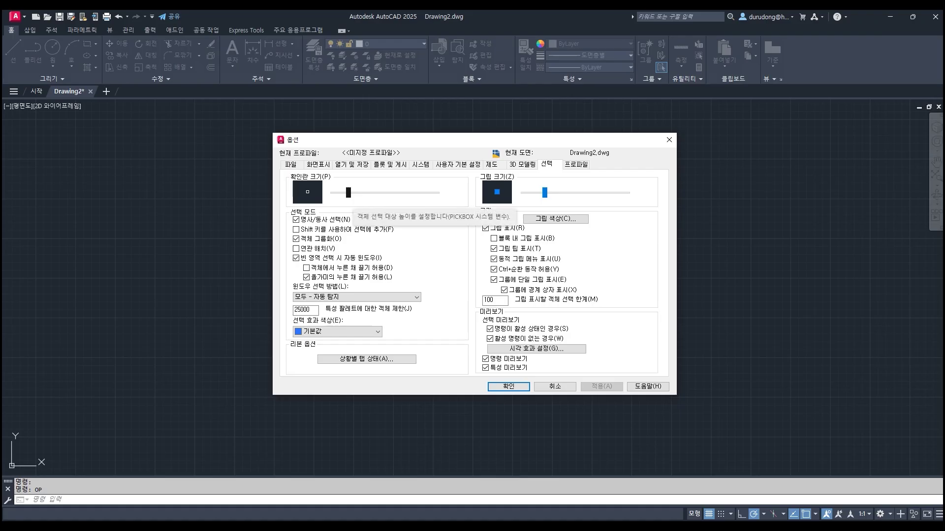
pyautogui.moveTo(348, 192); pyautogui.dragTo(385, 193)
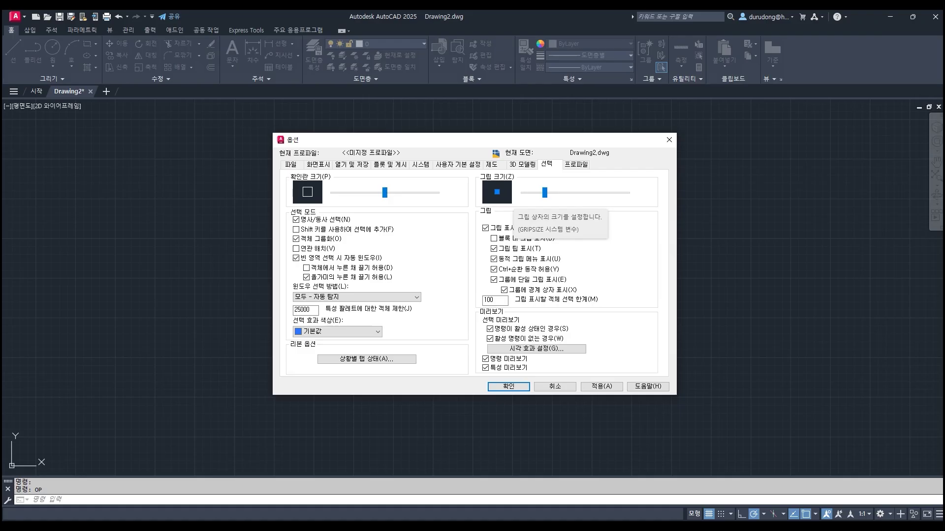
pyautogui.moveTo(544, 192); pyautogui.dragTo(573, 192)
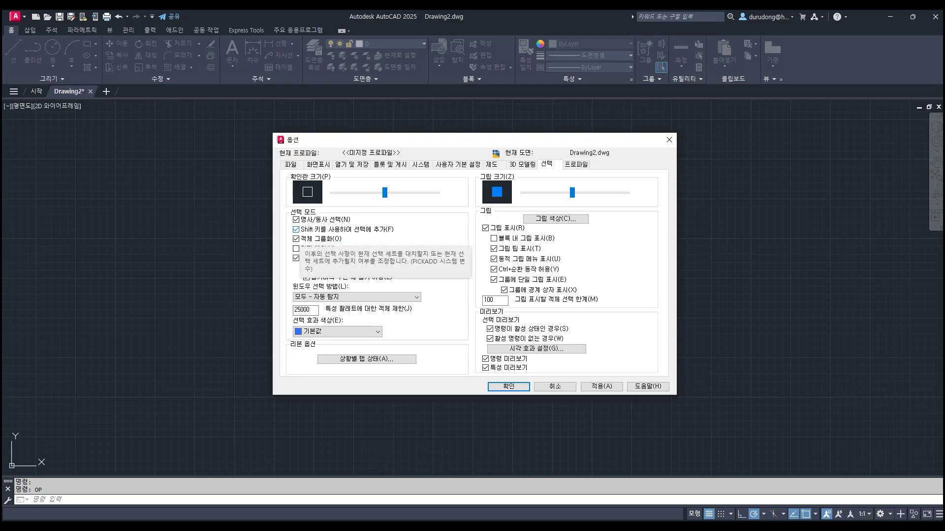
pyautogui.click(296, 229)
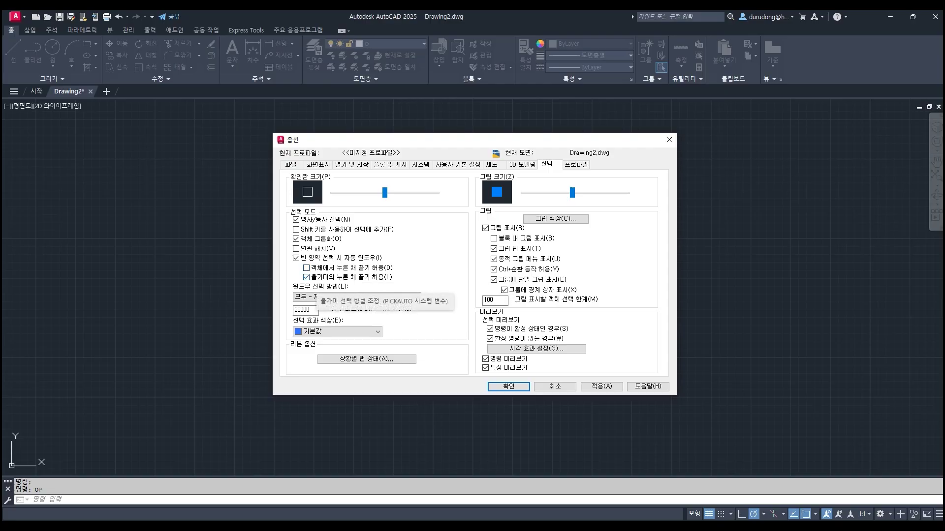
# - Turn off press-and-drag for lasso selection in the selection modes and apply the change
pyautogui.click(307, 278)
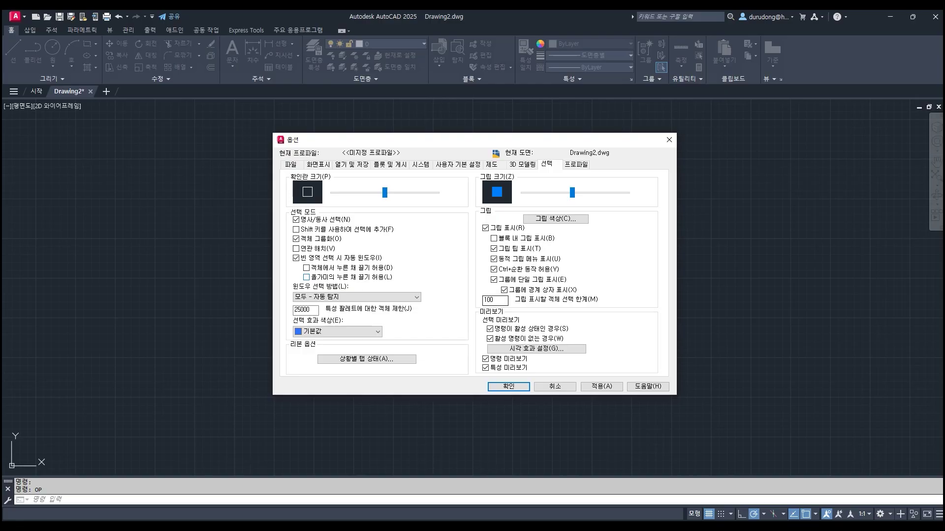
pyautogui.click(601, 386)
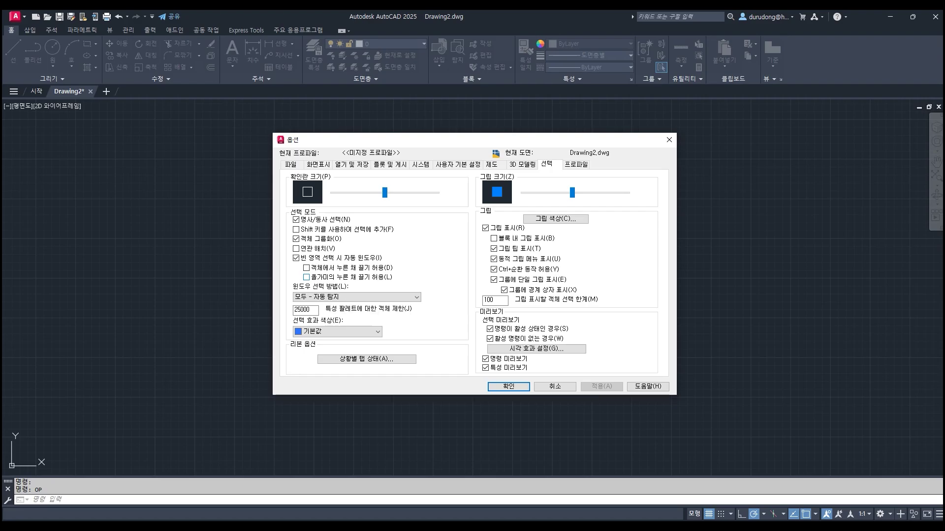
# - Turn press-and-drag for lasso selection back on, accept the options and try a lasso in the empty drawing area
pyautogui.click(306, 277)
pyautogui.click(508, 386)
pyautogui.moveTo(516, 287)
pyautogui.mouseDown()
pyautogui.moveTo(353, 267)
pyautogui.moveTo(502, 142)
pyautogui.moveTo(653, 257)
pyautogui.moveTo(523, 404)
pyautogui.moveTo(321, 223)
pyautogui.moveTo(660, 200)
pyautogui.moveTo(643, 194)
pyautogui.moveTo(542, 357)
pyautogui.mouseUp()
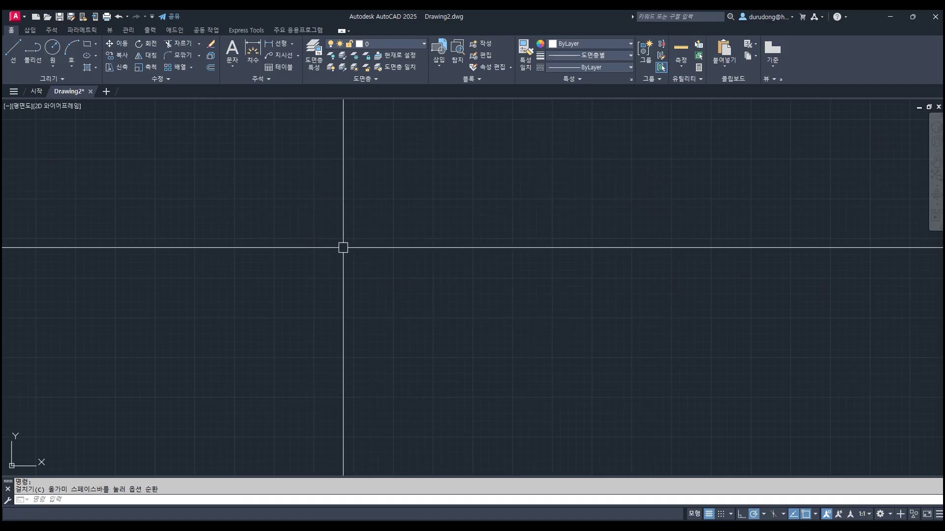
# - Draw a test rectangle near the middle of the drawing area
pyautogui.write('rec')
pyautogui.press('Return')
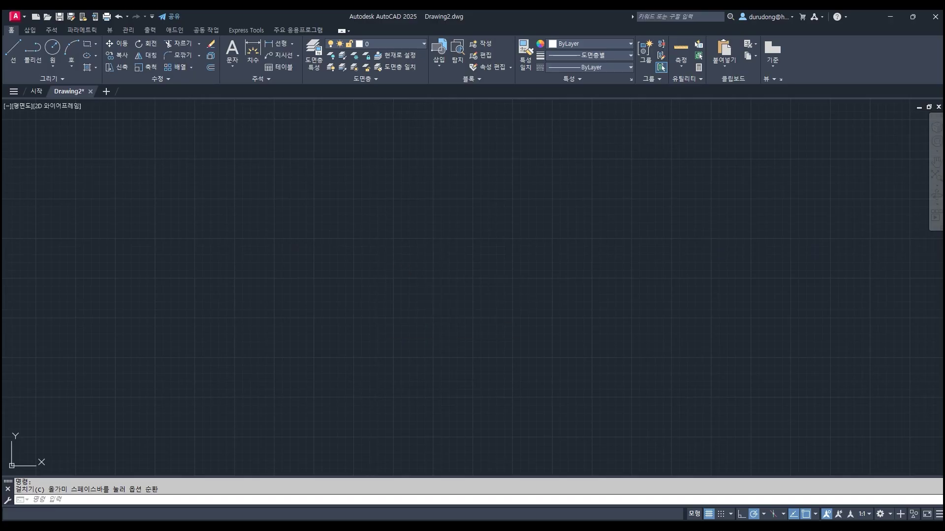
pyautogui.click(336, 251)
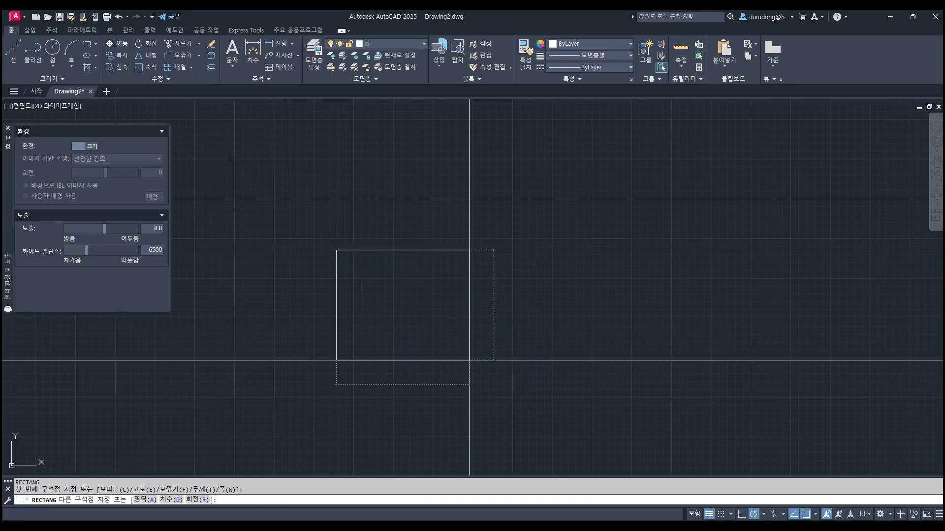
pyautogui.click(468, 360)
pyautogui.press('Escape')
# - Select the test rectangle with a two-corner crossing window, clear the selection and try selecting it with a crossing lasso
pyautogui.click(441, 215)
pyautogui.click(435, 255)
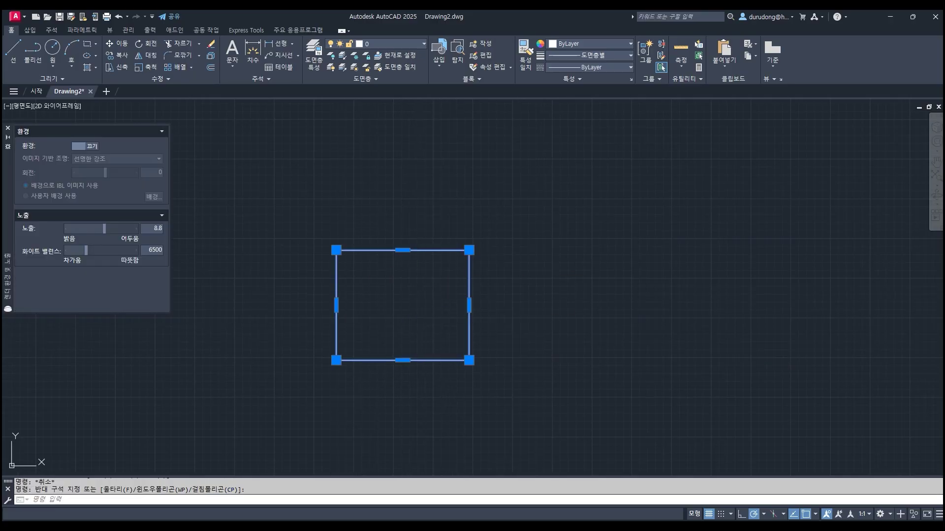
pyautogui.press('Escape')
pyautogui.press('Escape')
pyautogui.click(541, 341)
pyautogui.moveTo(533, 341)
pyautogui.mouseDown()
pyautogui.moveTo(439, 279)
pyautogui.moveTo(460, 186)
pyautogui.moveTo(552, 169)
pyautogui.moveTo(538, 282)
pyautogui.moveTo(438, 200)
pyautogui.moveTo(508, 188)
pyautogui.mouseUp()
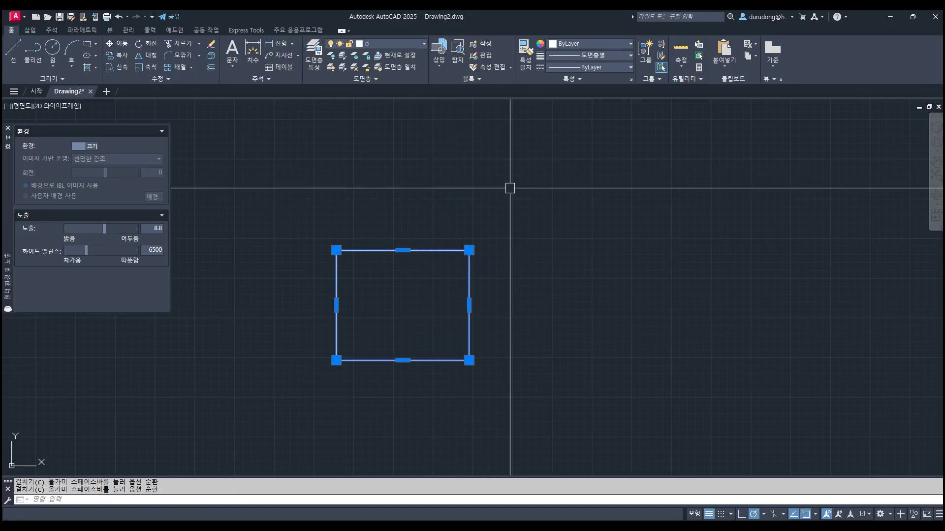
pyautogui.moveTo(554, 301)
pyautogui.mouseDown()
pyautogui.moveTo(371, 221)
pyautogui.moveTo(483, 255)
pyautogui.moveTo(418, 220)
pyautogui.moveTo(430, 190)
pyautogui.moveTo(543, 203)
pyautogui.moveTo(580, 322)
pyautogui.moveTo(554, 245)
pyautogui.moveTo(481, 253)
pyautogui.moveTo(526, 251)
pyautogui.mouseUp()
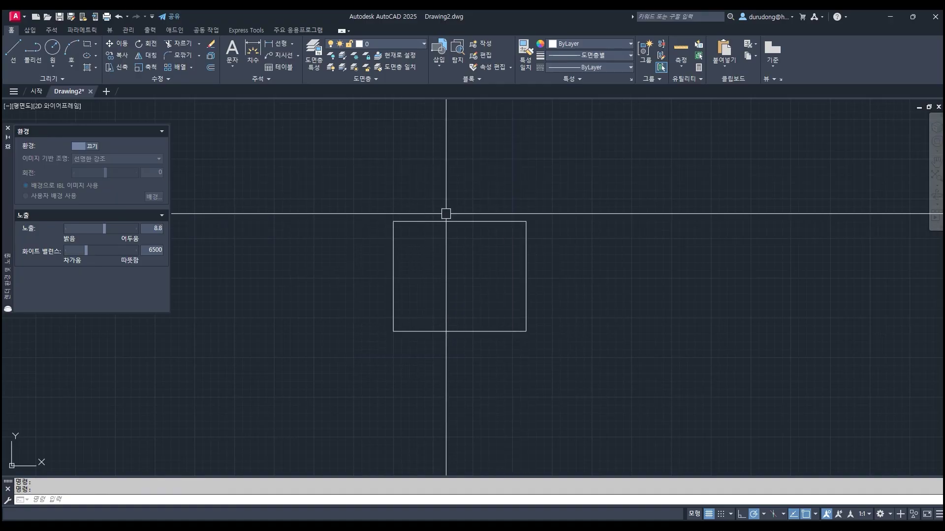
# - Select the test rectangle, shift it slightly and try crossing lassos in the empty space beside it
pyautogui.click(524, 226)
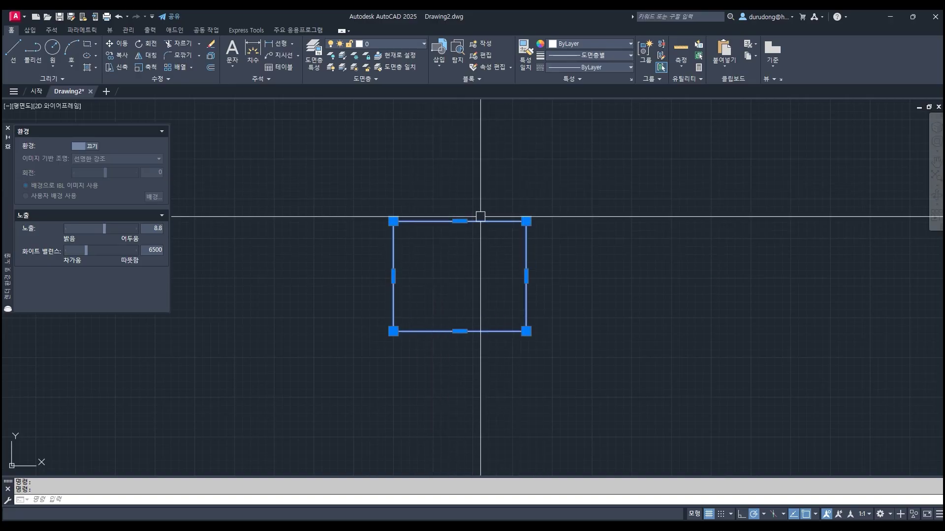
pyautogui.moveTo(393, 254); pyautogui.dragTo(400, 292)
pyautogui.moveTo(490, 260); pyautogui.dragTo(472, 253)
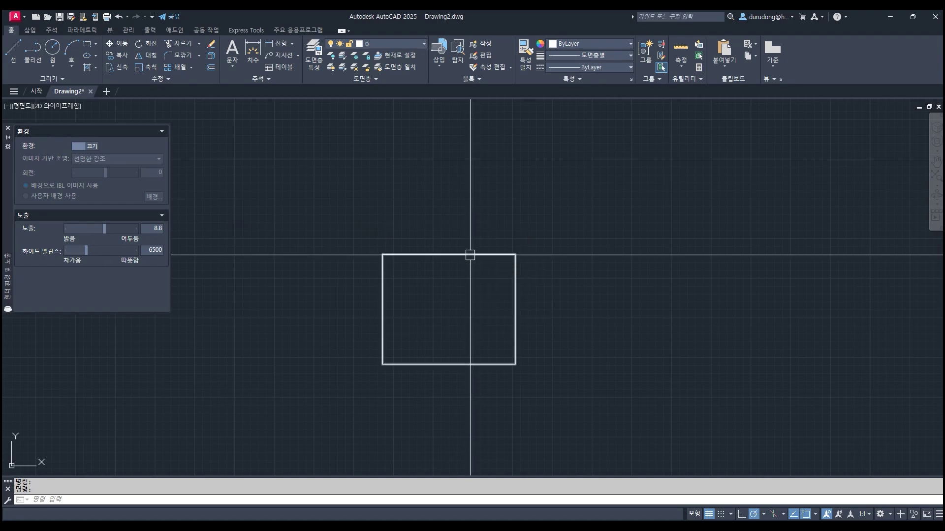
pyautogui.moveTo(569, 279); pyautogui.dragTo(535, 245)
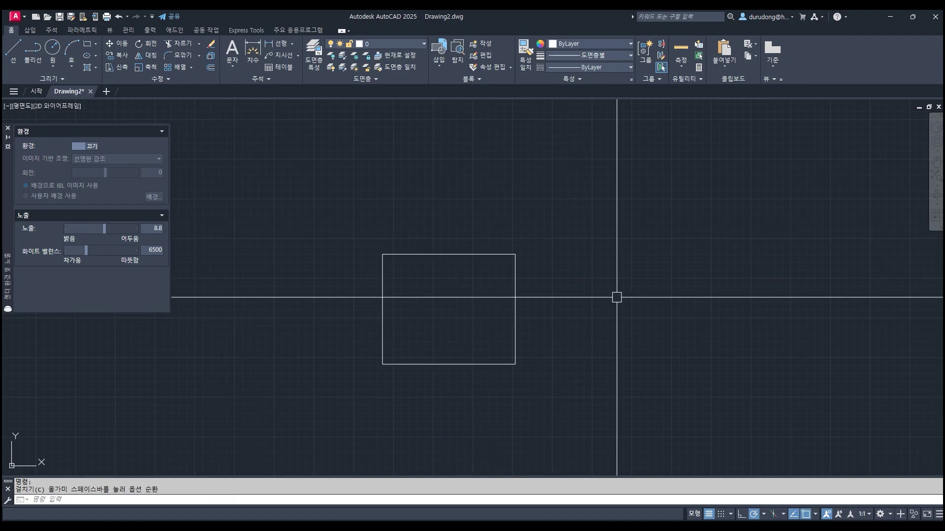
pyautogui.moveTo(616, 297); pyautogui.dragTo(643, 261)
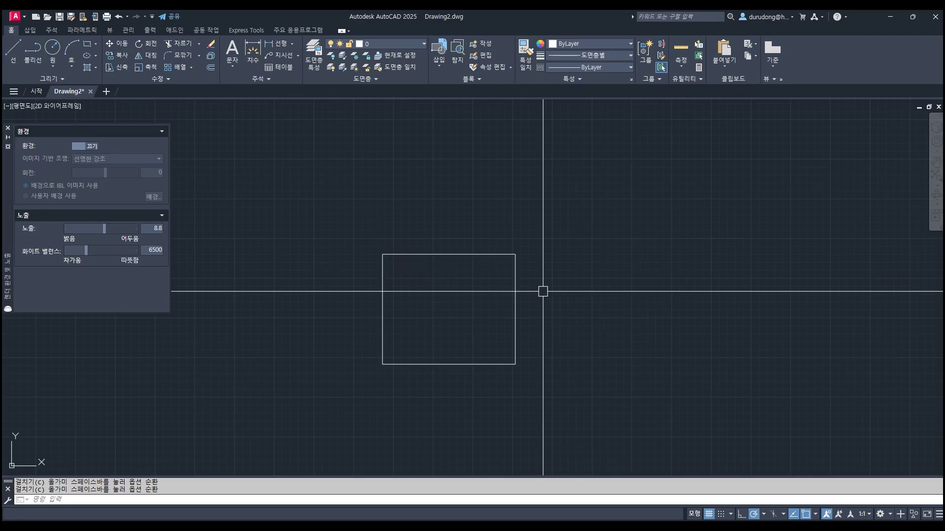
# - Erase the test rectangle
pyautogui.click(515, 309)
pyautogui.write('e')
pyautogui.press('Return')
# - Reopen the options, turn off press-and-drag for lasso selection and apply the change
pyautogui.write('op')
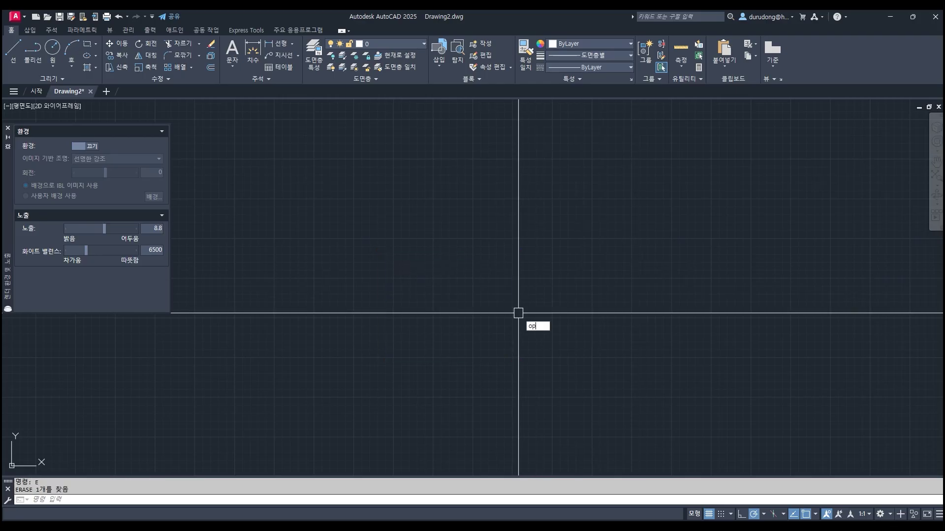
pyautogui.press('Return')
pyautogui.click(307, 278)
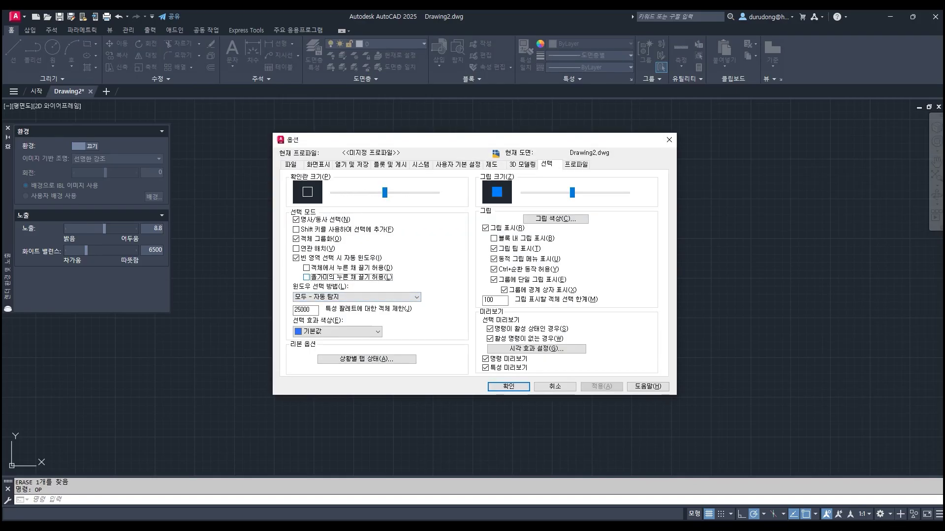
pyautogui.click(602, 386)
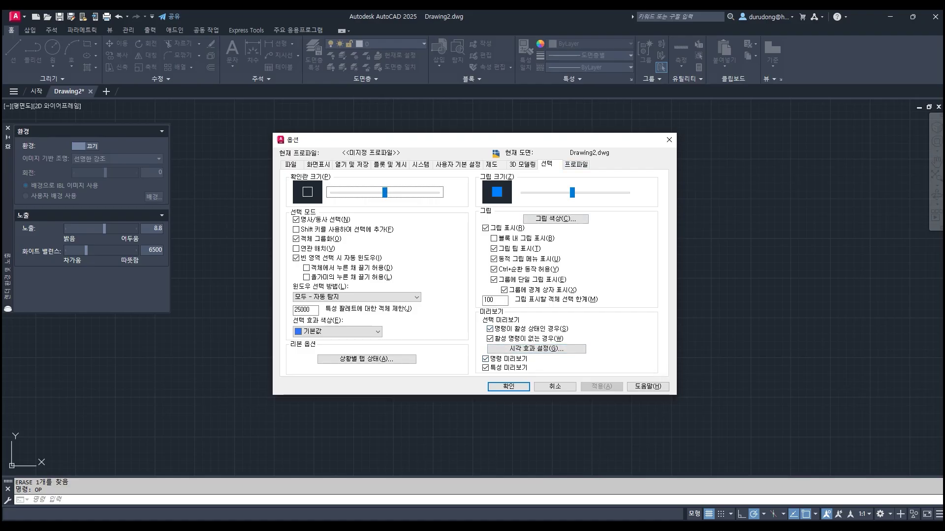
# - Review the profile settings and go through all option categories from files to profiles
pyautogui.click(575, 165)
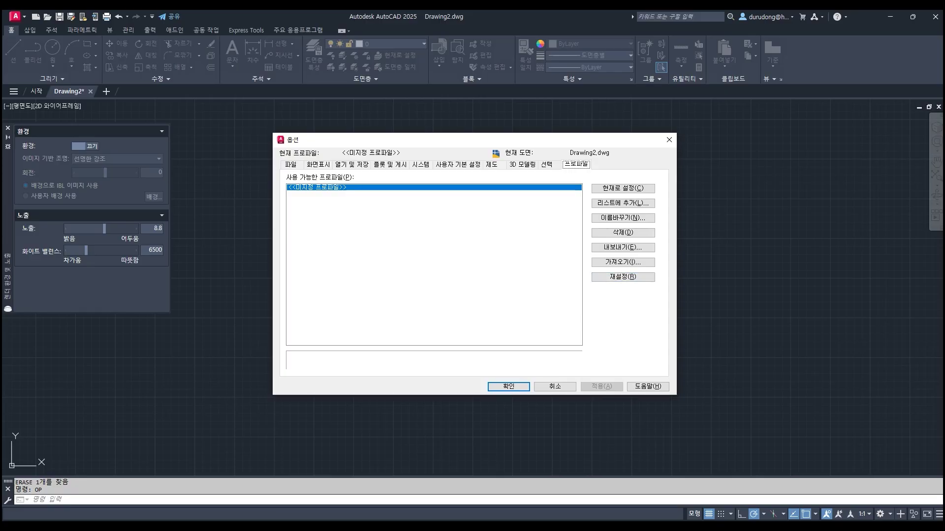
pyautogui.click(291, 164)
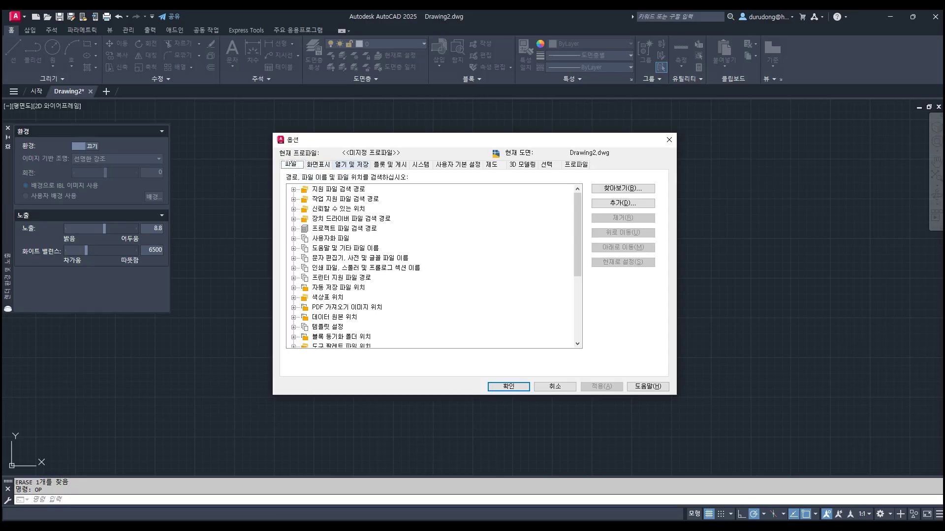
pyautogui.hotkey('ctrl', 'Tab')
pyautogui.hotkey('ctrl', 'Tab')
pyautogui.hotkey('ctrl', 'Tab')
pyautogui.hotkey('ctrl', 'Tab')
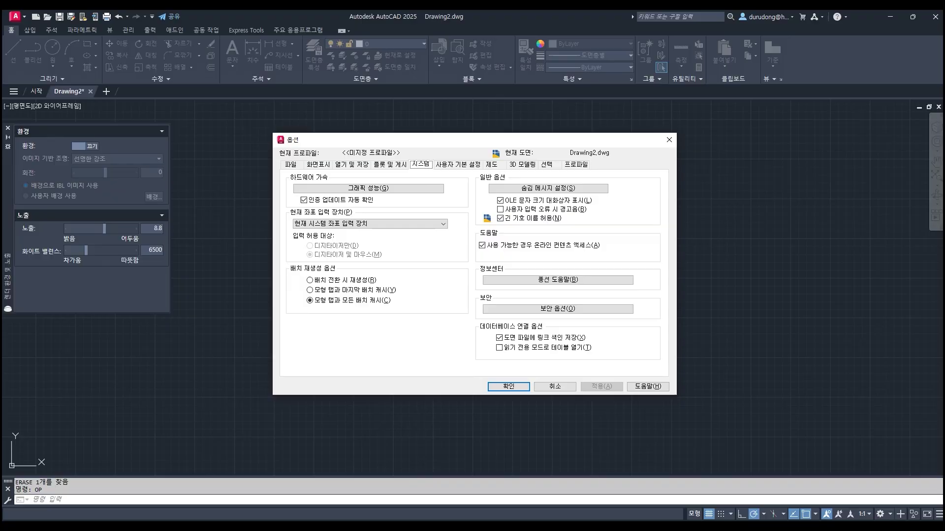
pyautogui.hotkey('ctrl', 'Tab')
pyautogui.hotkey('ctrl', 'Tab')
pyautogui.hotkey('ctrl', 'Tab')
pyautogui.hotkey('ctrl', 'Tab')
pyautogui.hotkey('ctrl', 'Tab')
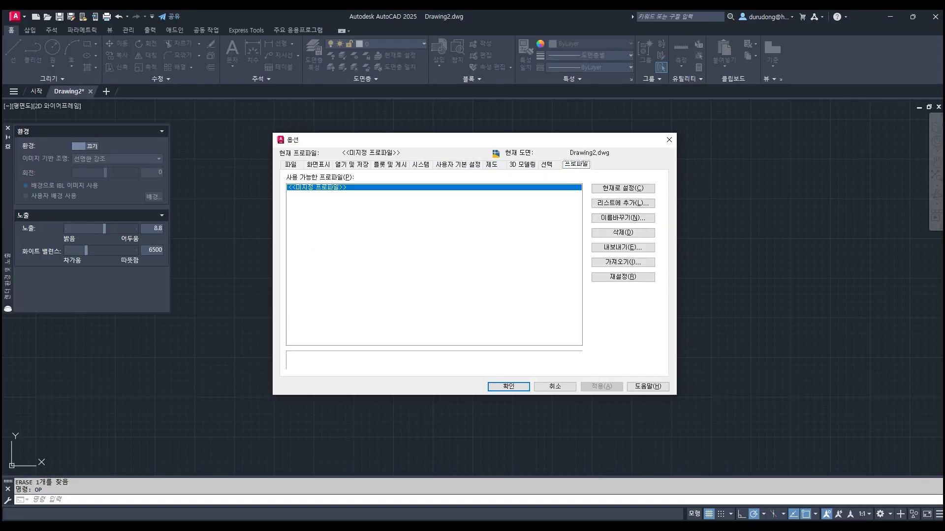